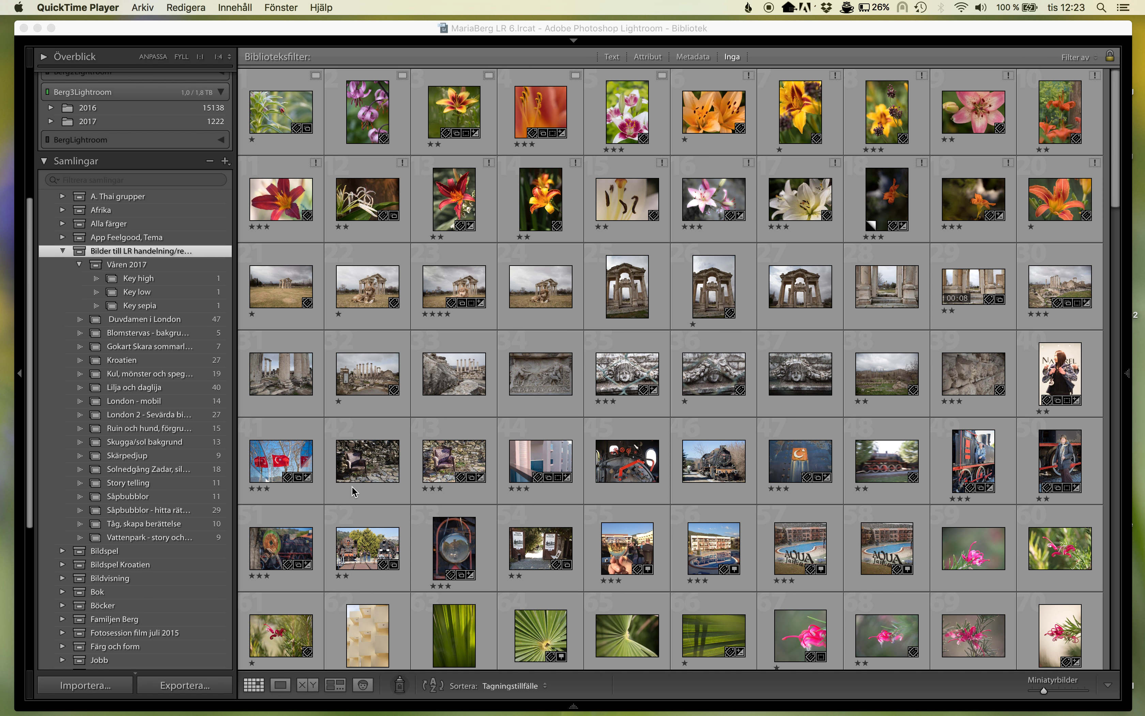
Step: Scroll the collections list and collapse, then re-expand, the set holding Våren 2017
{"action": "scroll", "coordinate": [628, 459], "scroll_direction": "down", "scroll_amount": 2}
{"action": "scroll", "coordinate": [627, 457], "scroll_direction": "down", "scroll_amount": 3}
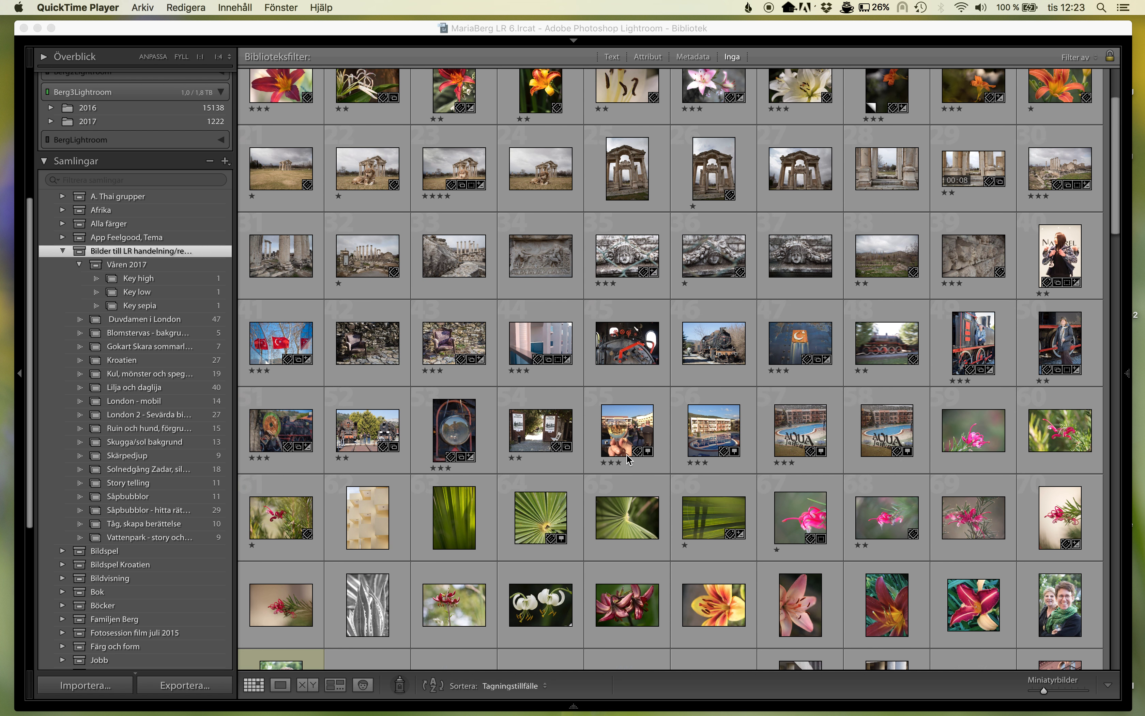
{"action": "scroll", "coordinate": [627, 457], "scroll_direction": "down", "scroll_amount": 10}
{"action": "scroll", "coordinate": [627, 457], "scroll_direction": "down", "scroll_amount": 5}
{"action": "scroll", "coordinate": [627, 457], "scroll_direction": "down", "scroll_amount": 5}
{"action": "scroll", "coordinate": [627, 456], "scroll_direction": "down", "scroll_amount": 10}
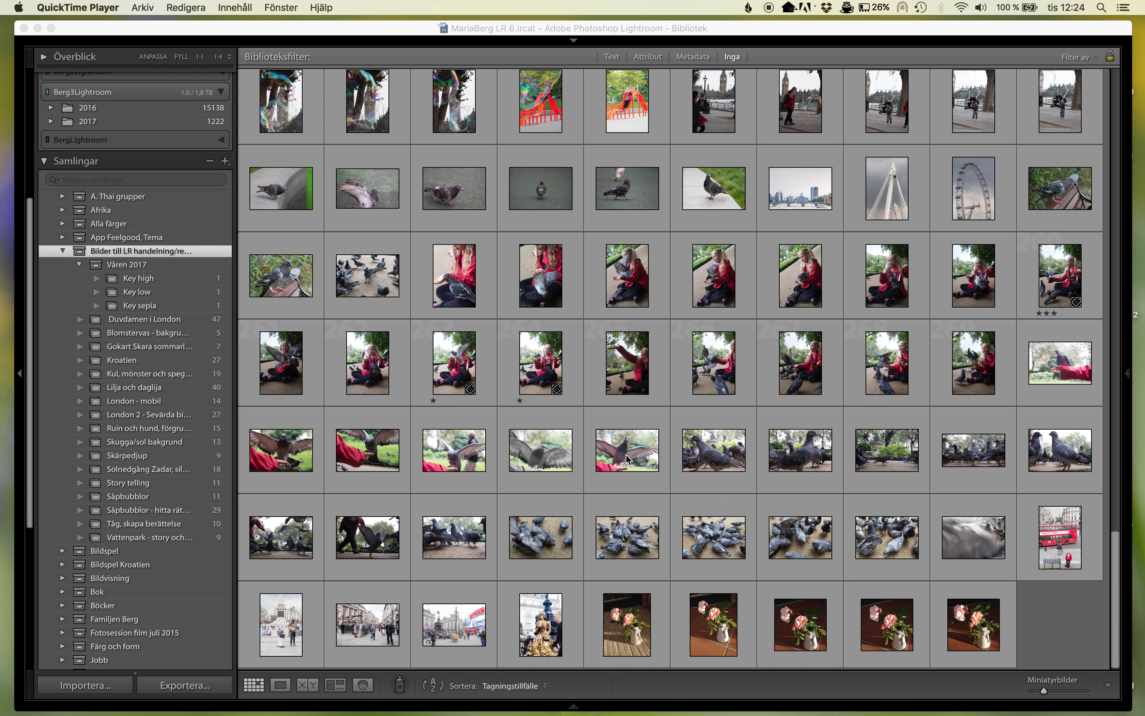
{"action": "left_click", "coordinate": [63, 252]}
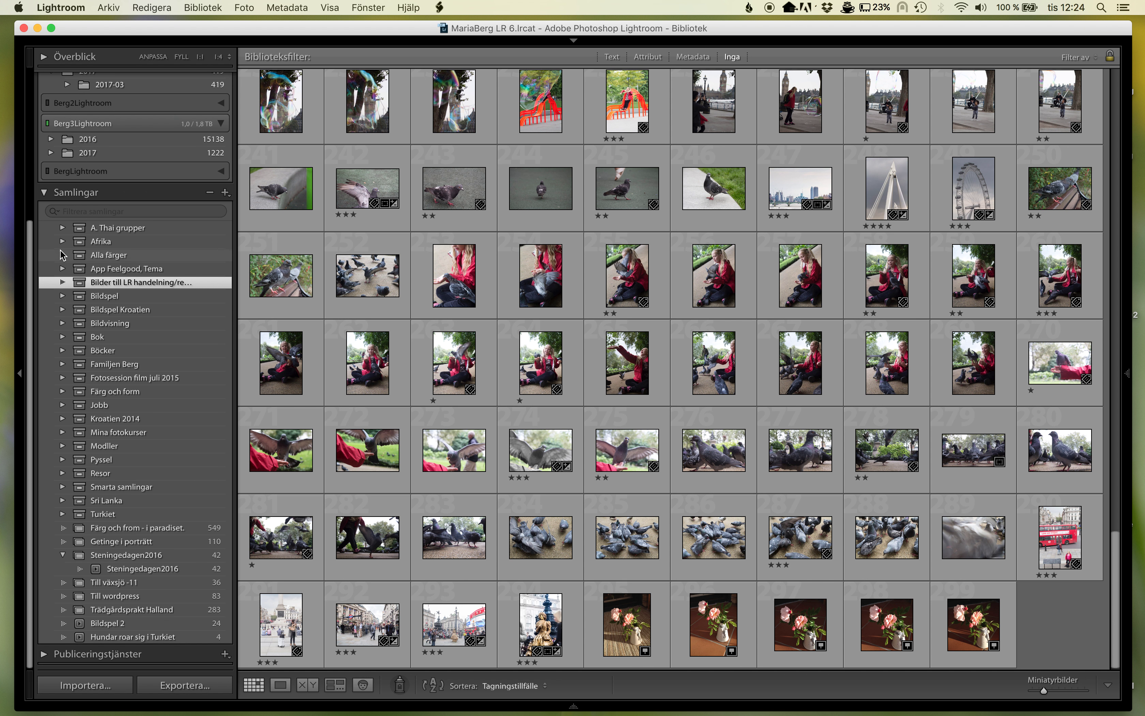
{"action": "left_click", "coordinate": [63, 282]}
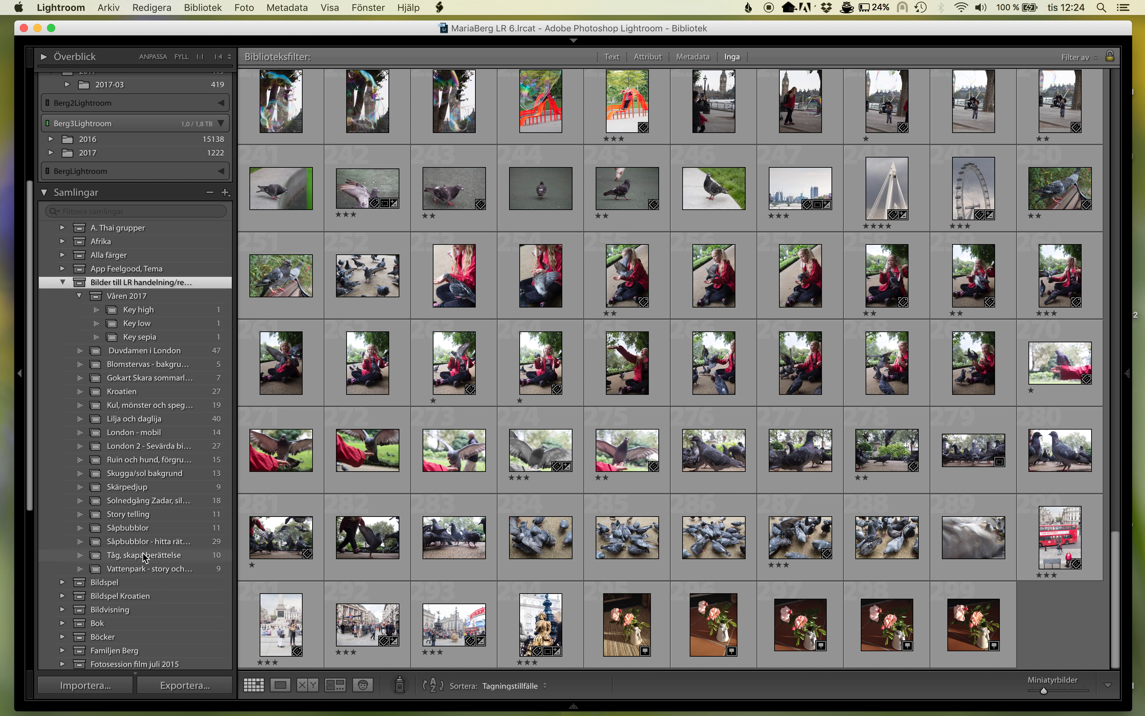
{"action": "scroll", "coordinate": [496, 344], "scroll_direction": "up", "scroll_amount": 3}
{"action": "scroll", "coordinate": [496, 345], "scroll_direction": "up", "scroll_amount": 5}
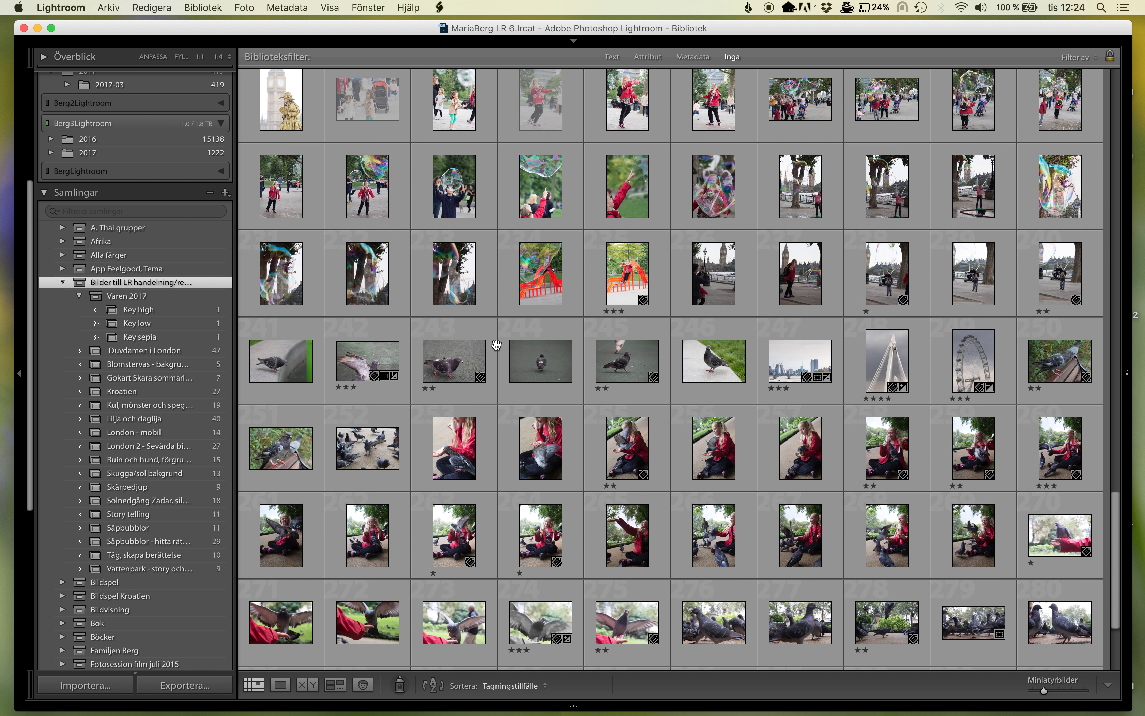
{"action": "scroll", "coordinate": [496, 345], "scroll_direction": "up", "scroll_amount": 10}
{"action": "scroll", "coordinate": [496, 344], "scroll_direction": "up", "scroll_amount": 10}
{"action": "scroll", "coordinate": [496, 345], "scroll_direction": "up", "scroll_amount": 10}
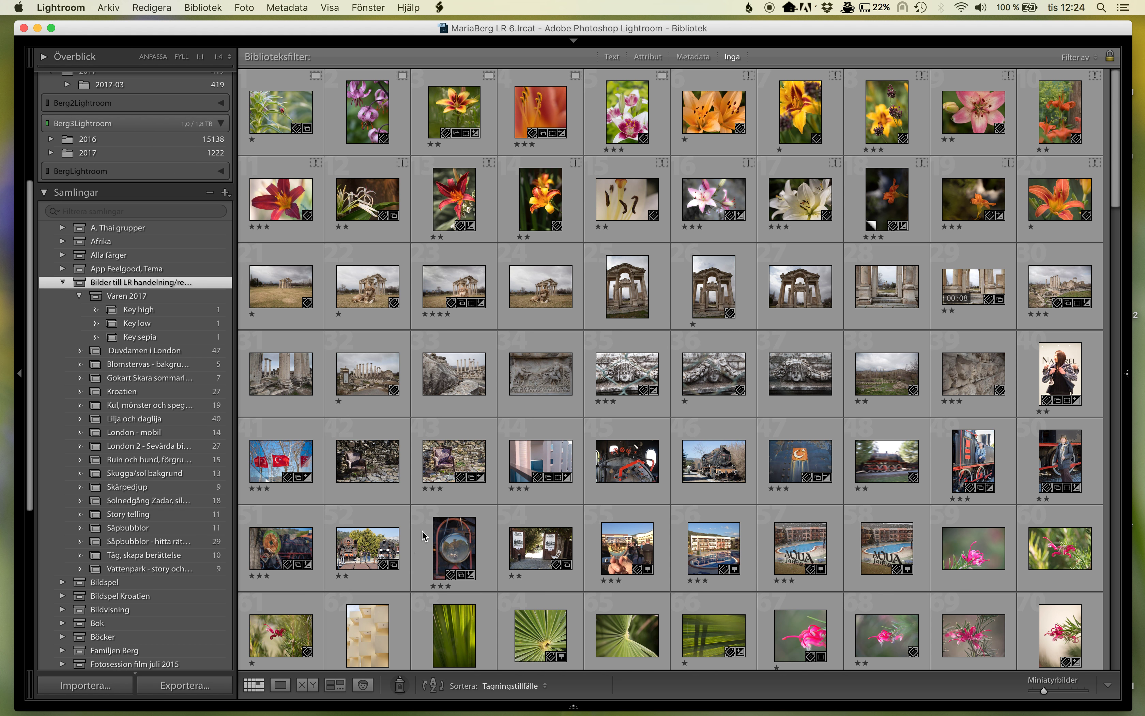
Step: Show and hide the module list and the quick develop and metadata panels, leaving them hidden
{"action": "left_click", "coordinate": [574, 42]}
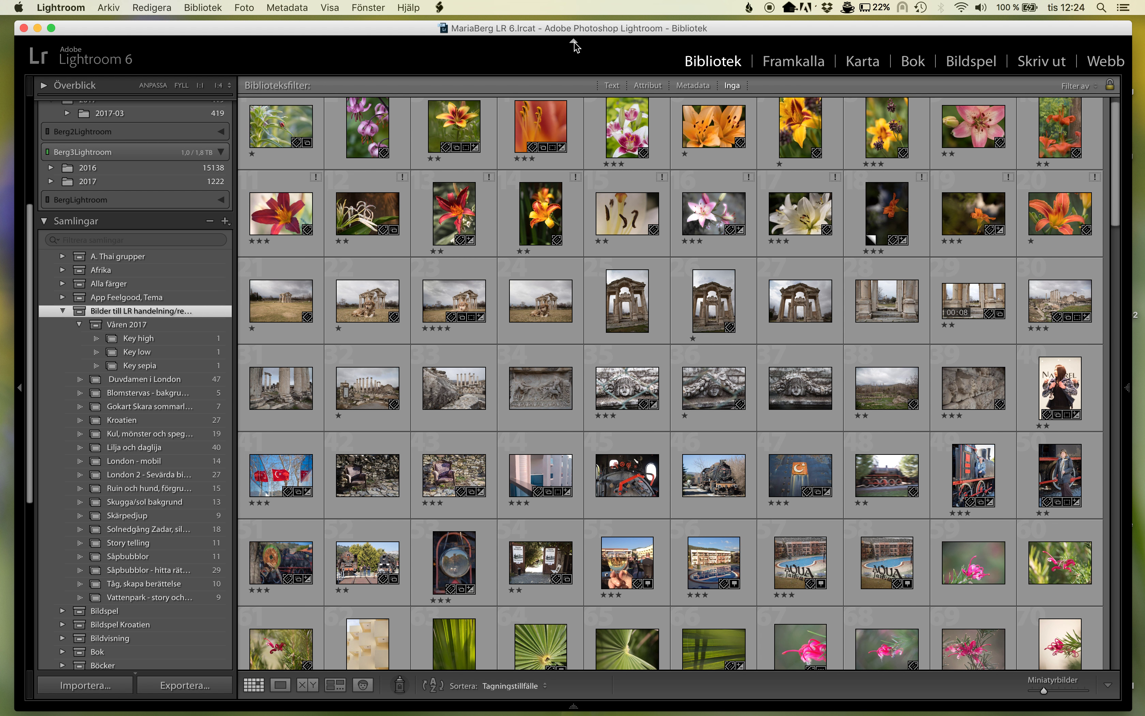
{"action": "left_click", "coordinate": [575, 42]}
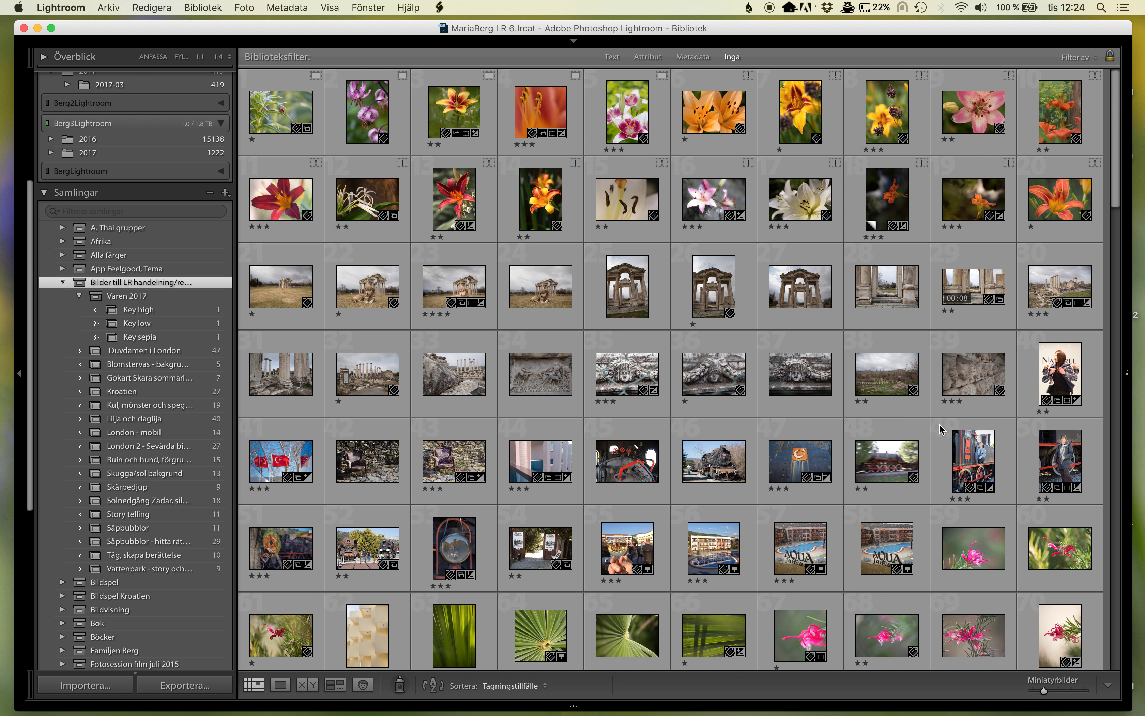
{"action": "left_click", "coordinate": [1128, 374]}
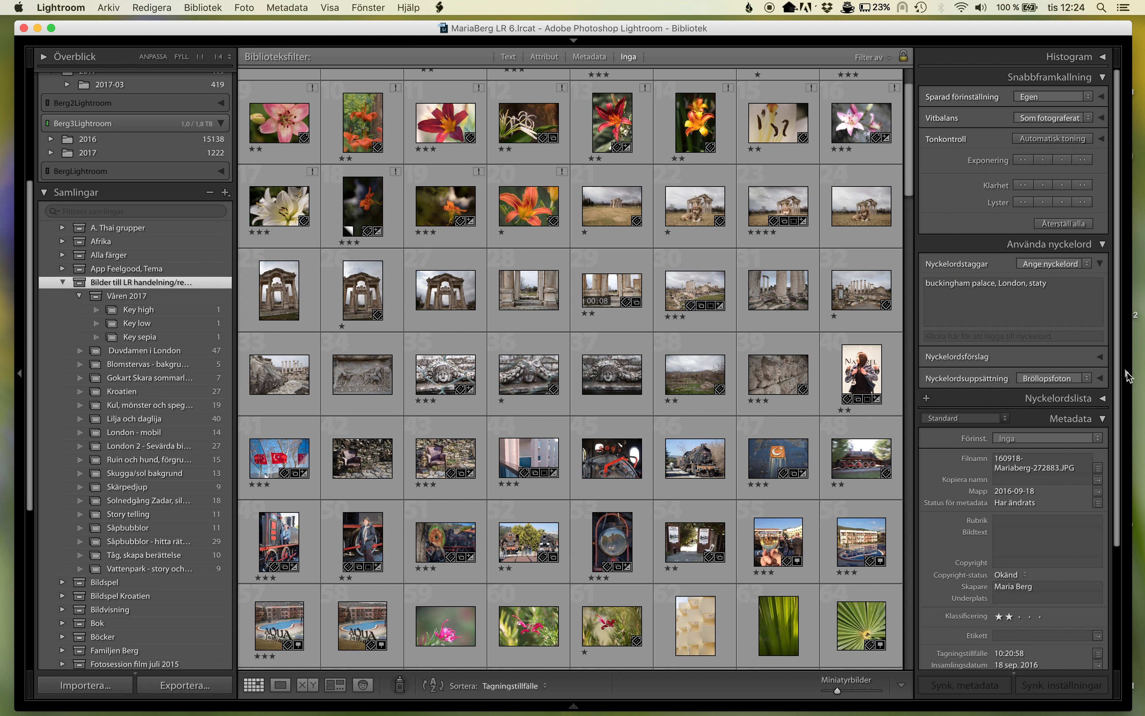
{"action": "left_click", "coordinate": [1128, 376]}
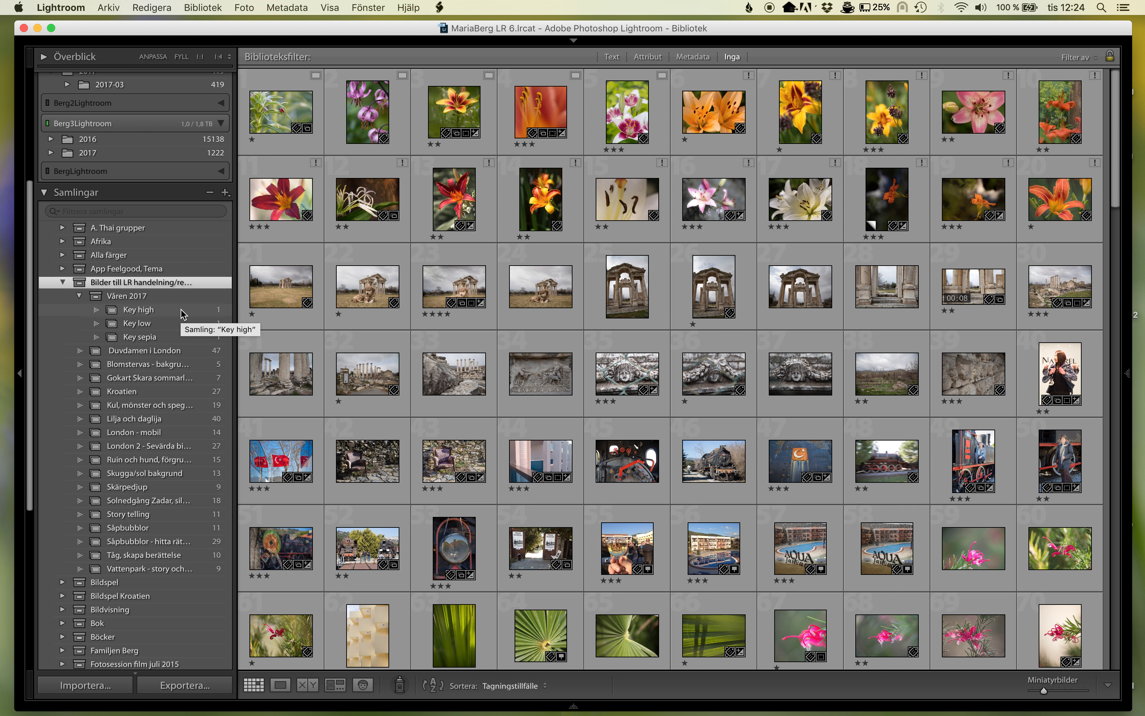
{"action": "mouse_move", "coordinate": [711, 199]}
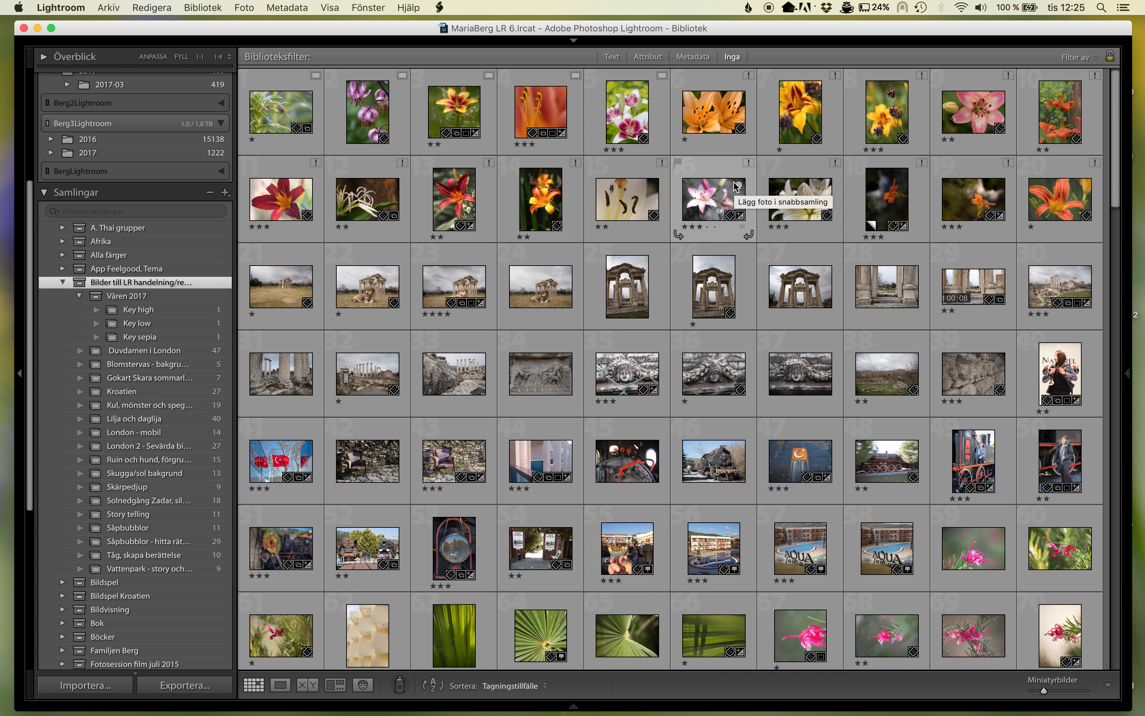
Step: Export the pink lily photo with the 960 Mariaberg vit preset to Fotokurs exemel, then return to Grid
{"action": "double_click", "coordinate": [722, 194]}
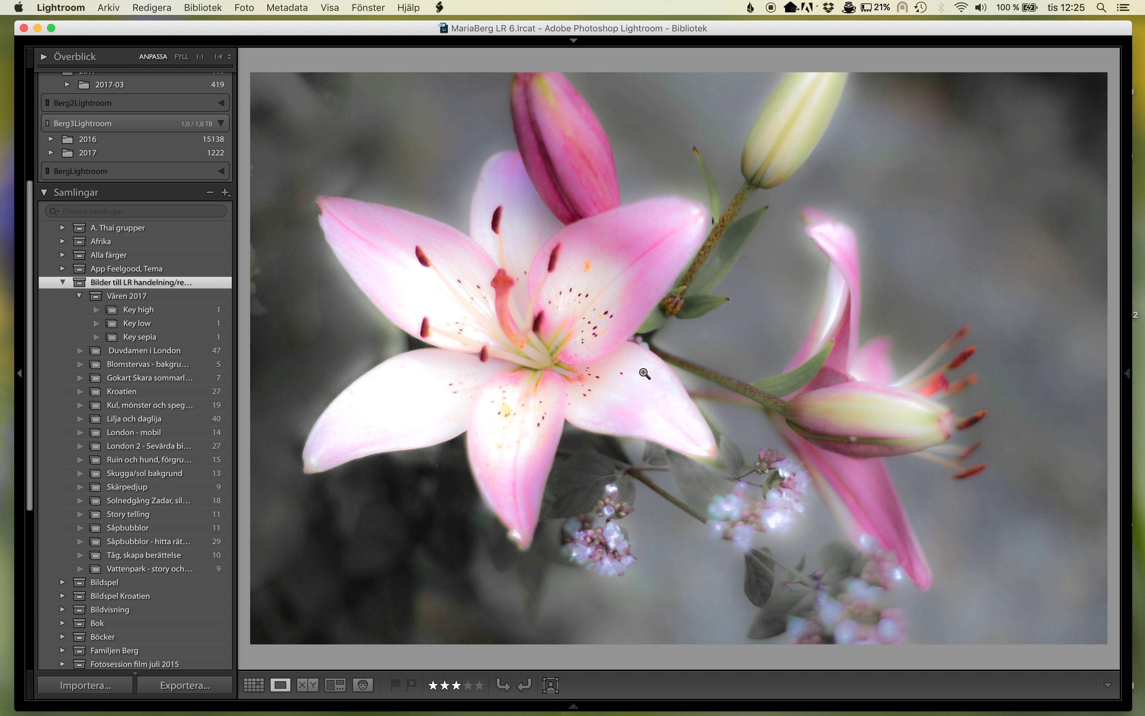
{"action": "right_click", "coordinate": [731, 313]}
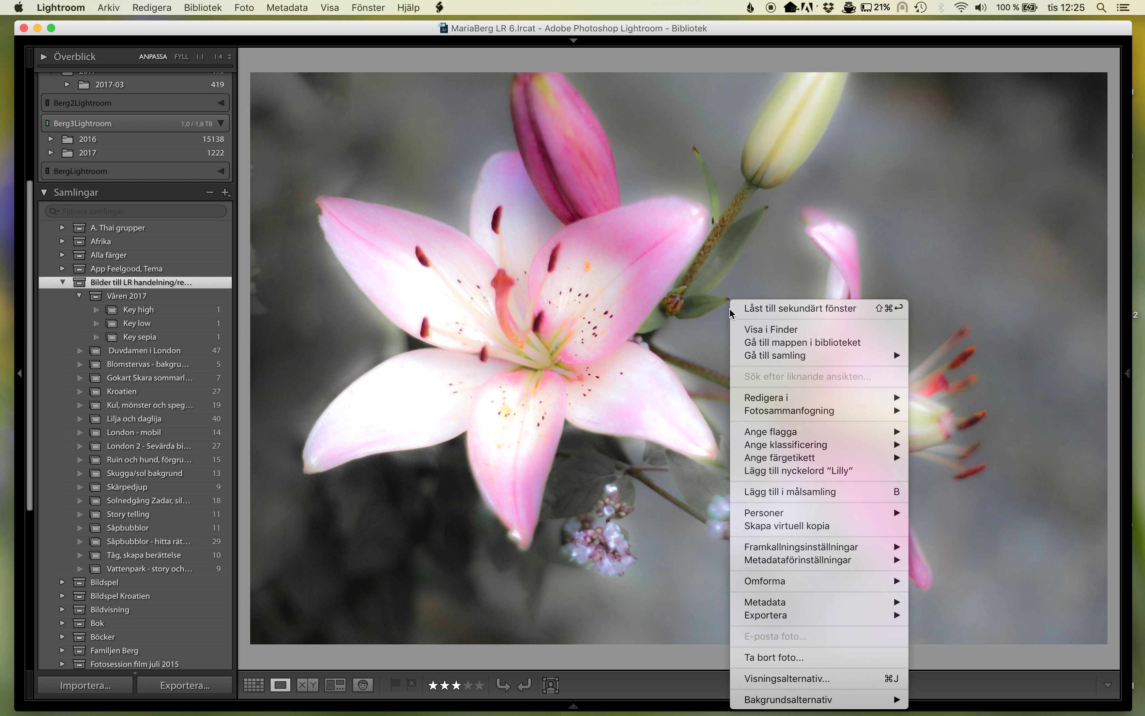
{"action": "mouse_move", "coordinate": [757, 616]}
{"action": "left_click", "coordinate": [955, 621]}
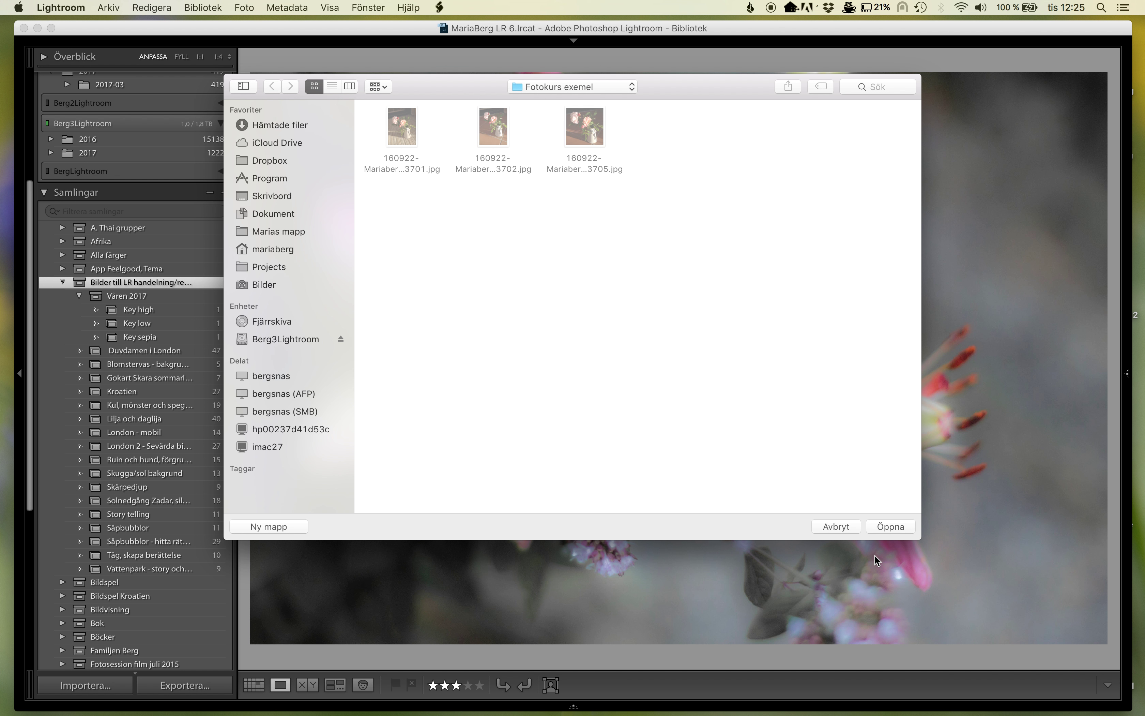
{"action": "left_click", "coordinate": [890, 526]}
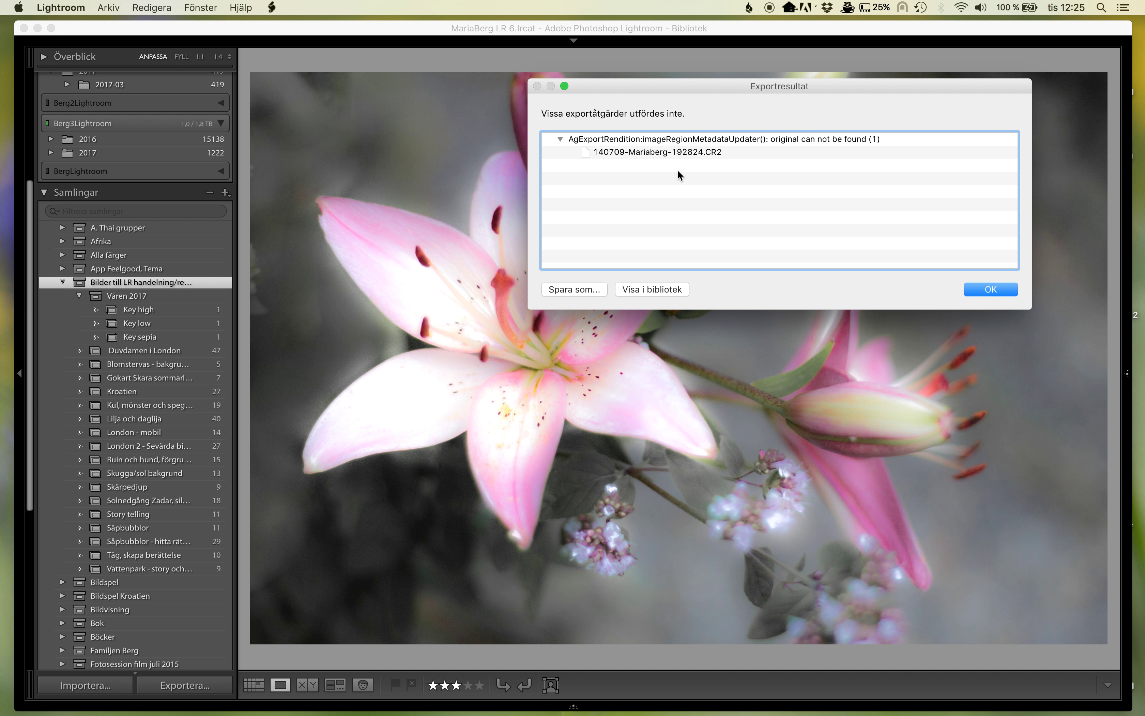
{"action": "left_click", "coordinate": [991, 289]}
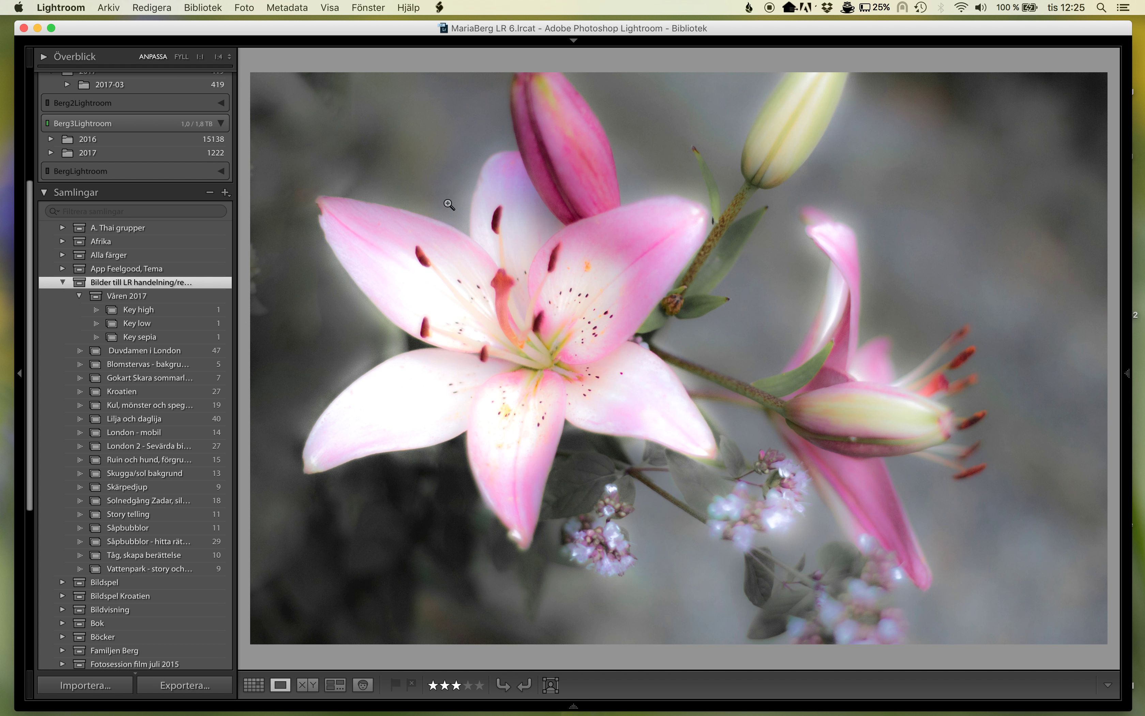
{"action": "key", "text": "g"}
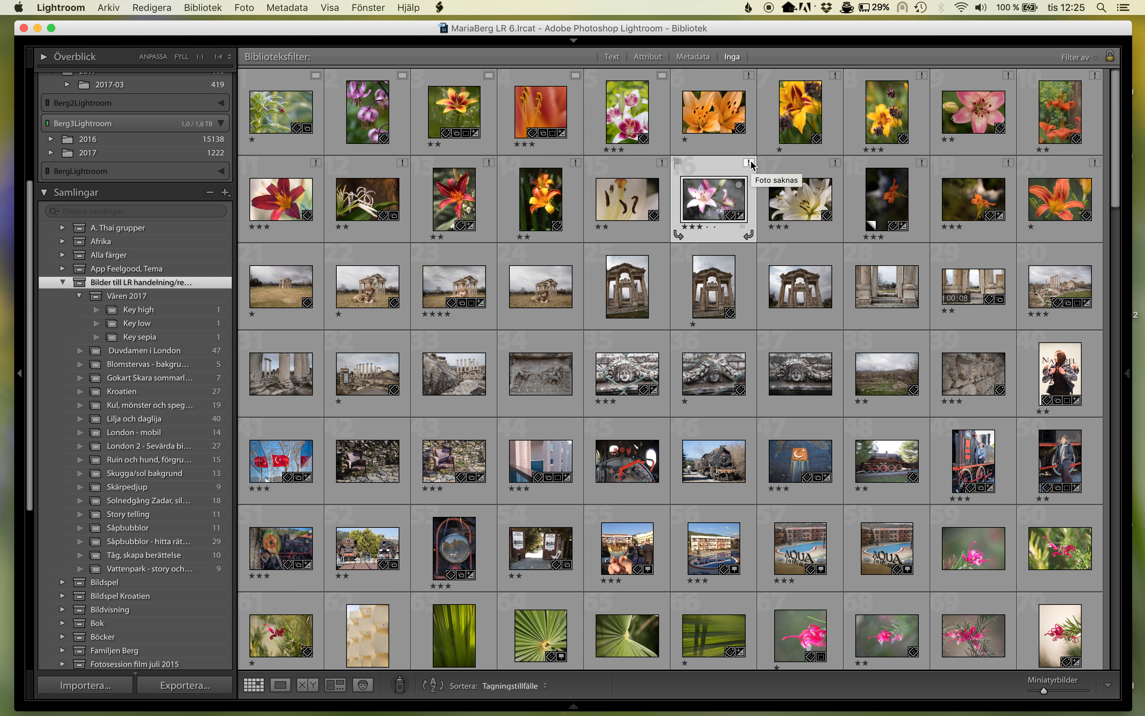
{"action": "mouse_move", "coordinate": [541, 460]}
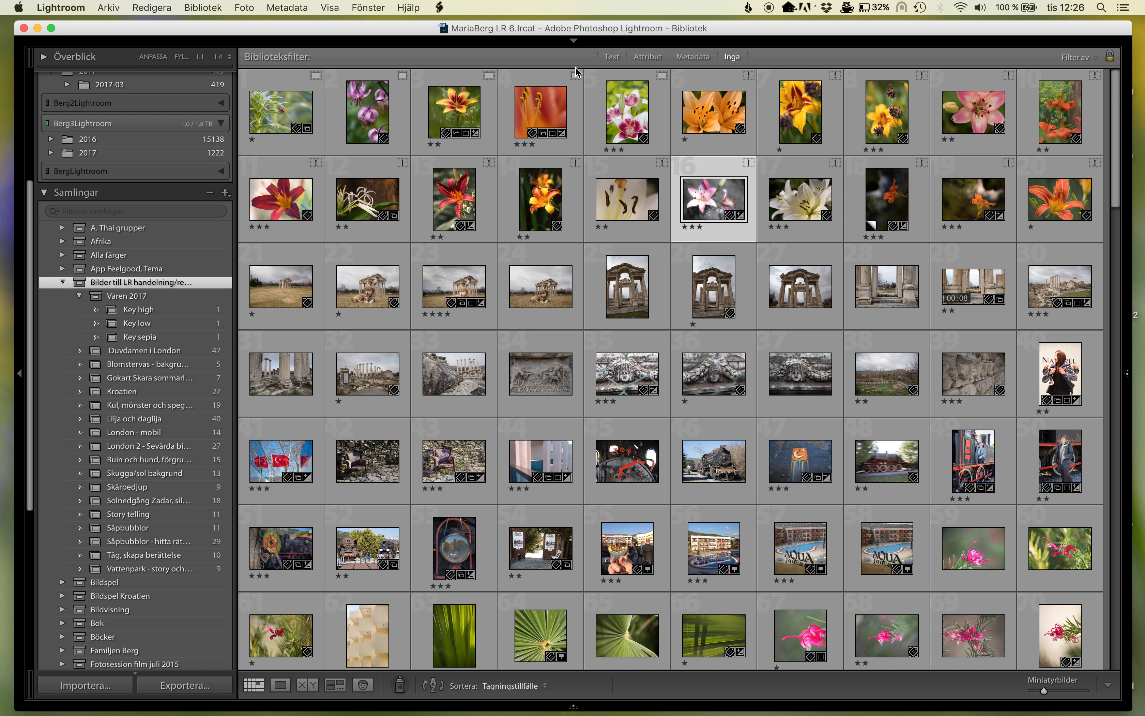
{"action": "mouse_move", "coordinate": [566, 446]}
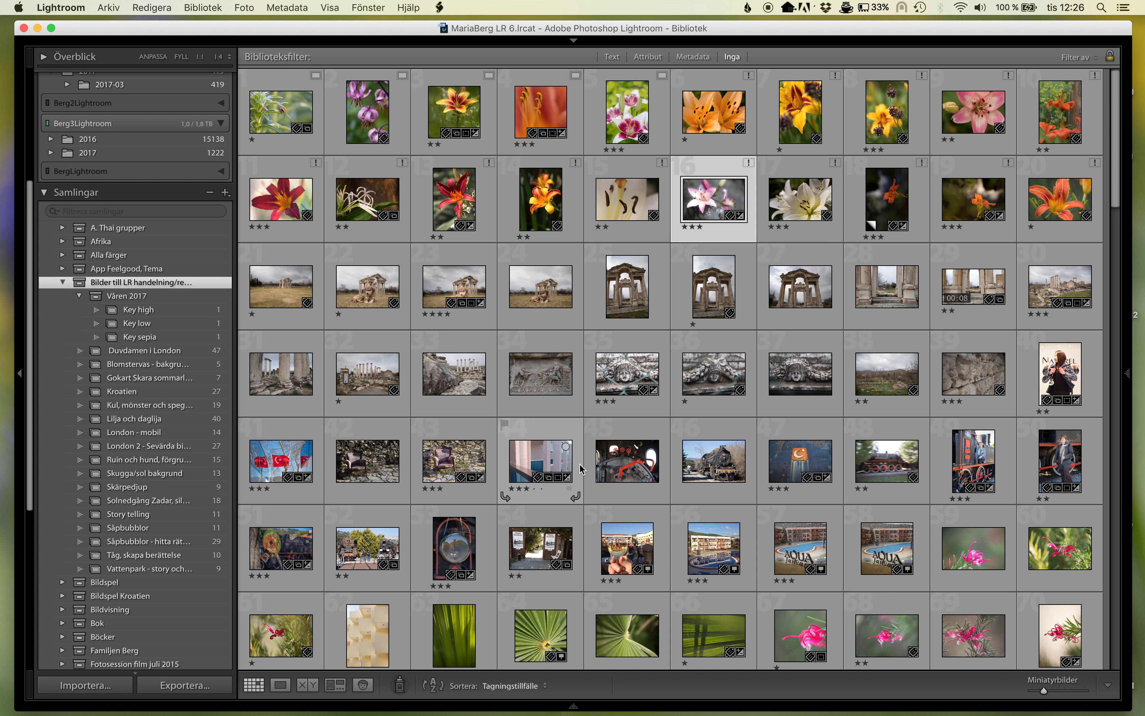
{"action": "scroll", "coordinate": [582, 468], "scroll_direction": "down", "scroll_amount": 2}
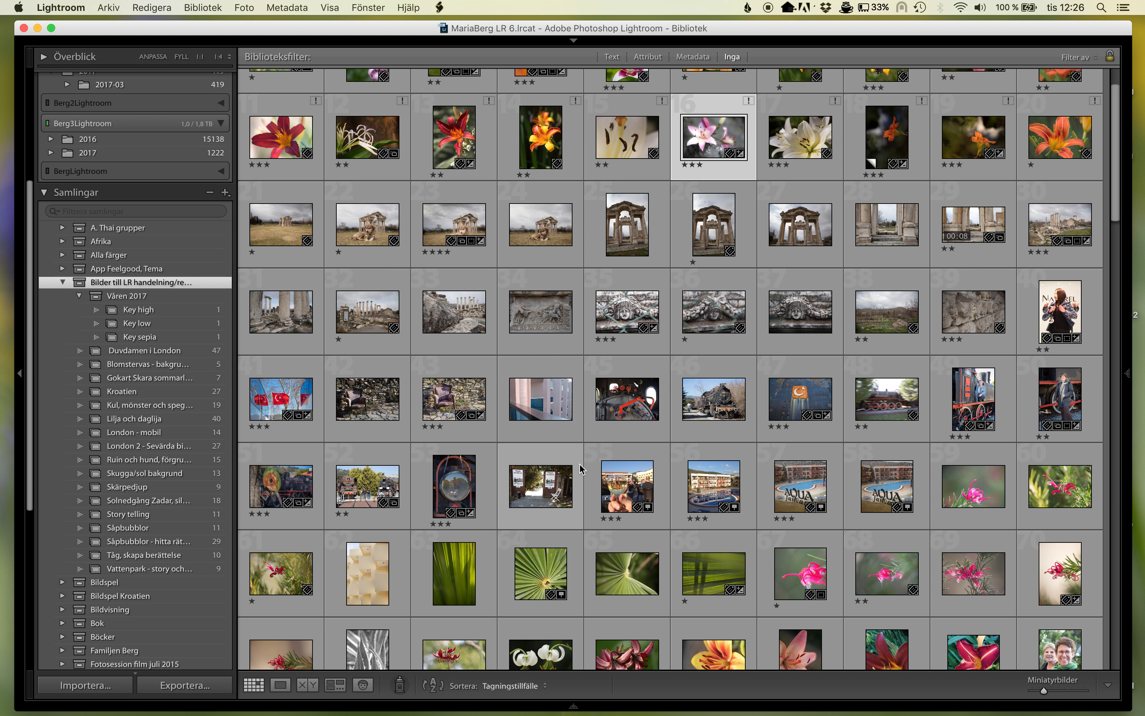
{"action": "scroll", "coordinate": [582, 469], "scroll_direction": "down", "scroll_amount": 3}
{"action": "scroll", "coordinate": [583, 468], "scroll_direction": "down", "scroll_amount": 1}
{"action": "scroll", "coordinate": [582, 469], "scroll_direction": "down", "scroll_amount": 2}
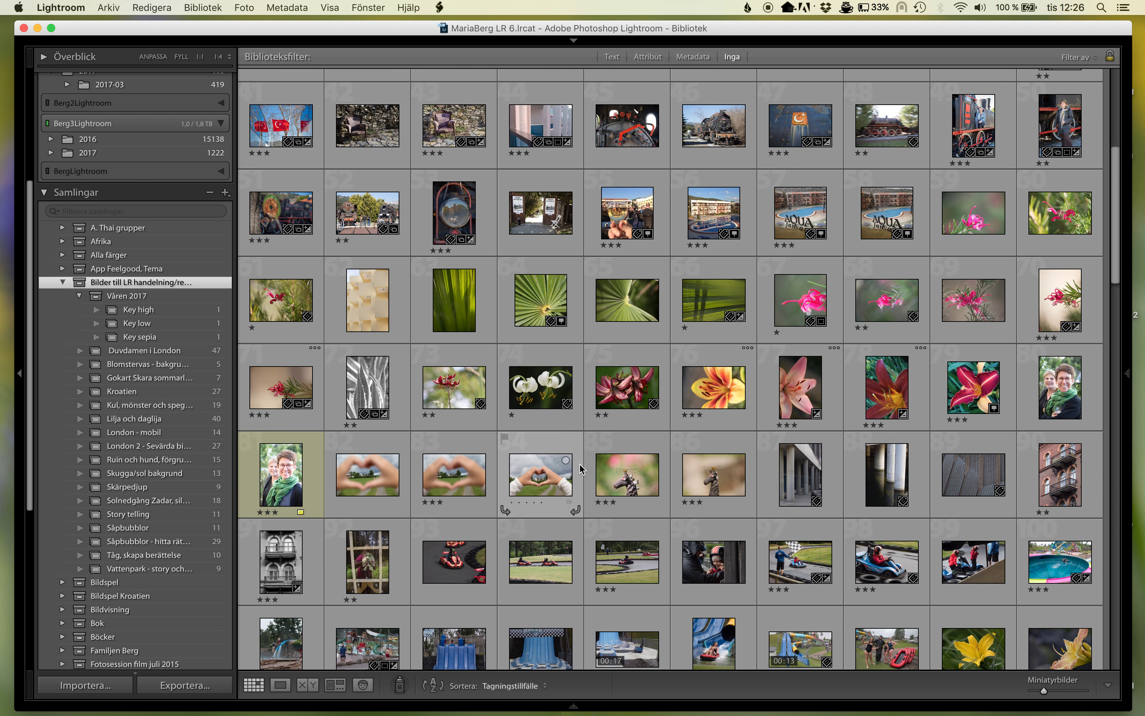
{"action": "scroll", "coordinate": [583, 469], "scroll_direction": "down", "scroll_amount": 1}
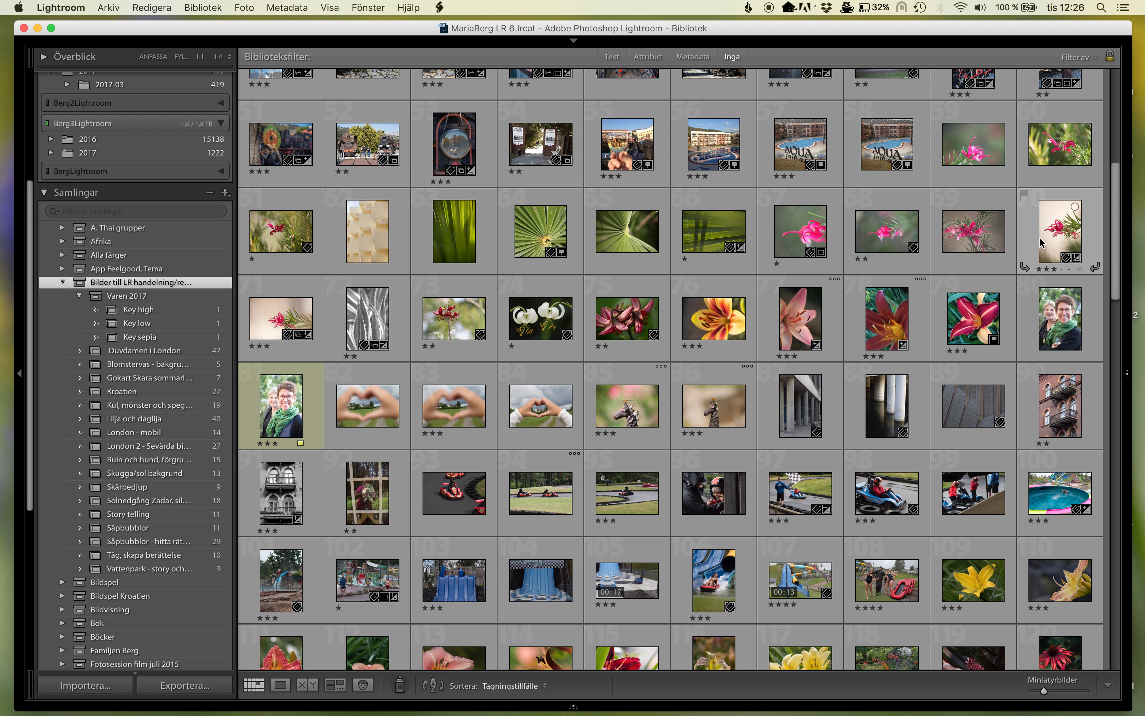
{"action": "scroll", "coordinate": [767, 369], "scroll_direction": "down", "scroll_amount": 1}
{"action": "scroll", "coordinate": [768, 368], "scroll_direction": "down", "scroll_amount": 3}
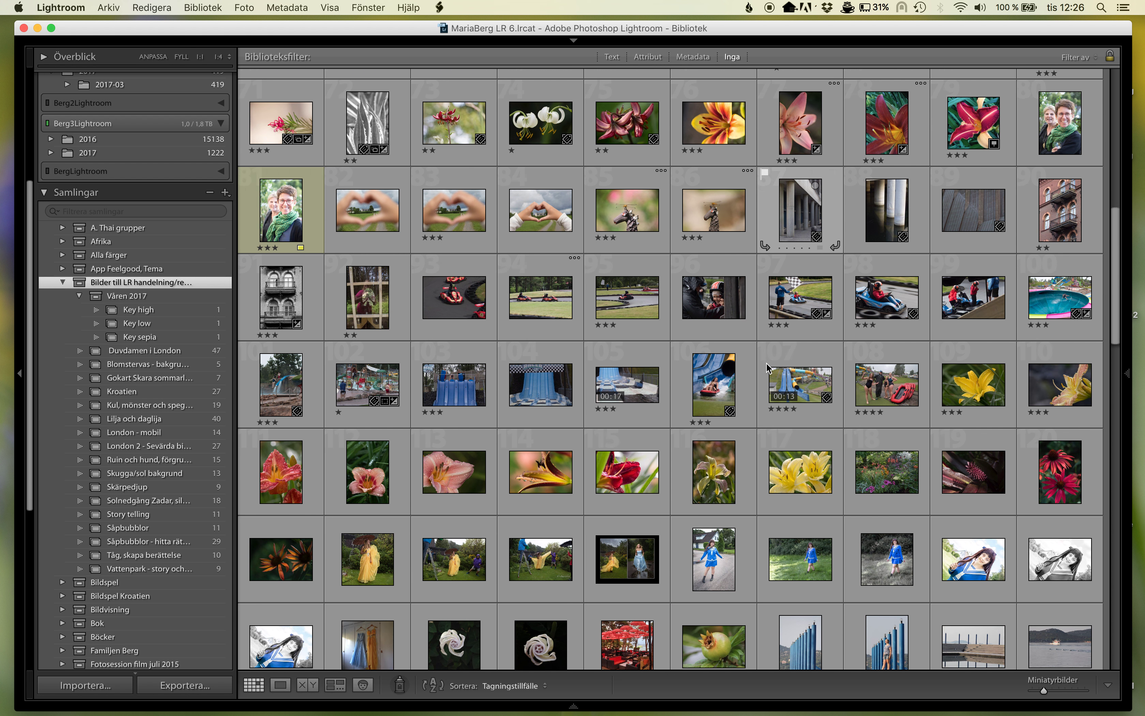
{"action": "scroll", "coordinate": [768, 368], "scroll_direction": "down", "scroll_amount": 3}
{"action": "scroll", "coordinate": [768, 368], "scroll_direction": "down", "scroll_amount": 1}
{"action": "scroll", "coordinate": [768, 368], "scroll_direction": "down", "scroll_amount": 2}
{"action": "scroll", "coordinate": [768, 368], "scroll_direction": "down", "scroll_amount": 3}
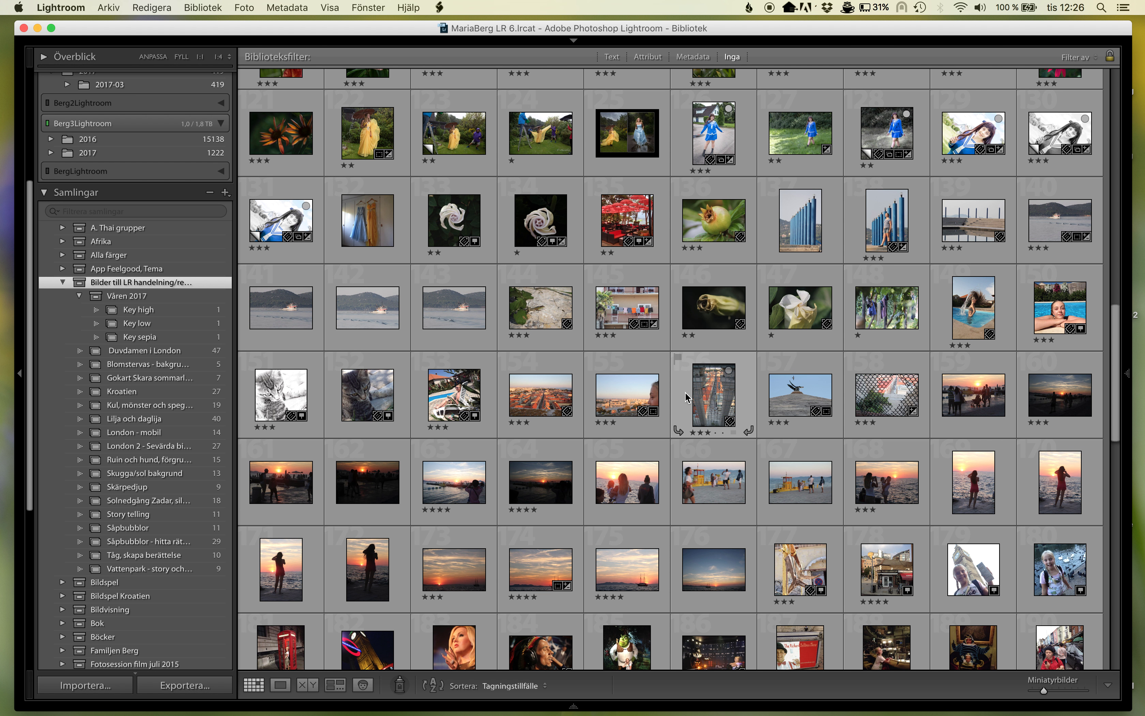
{"action": "scroll", "coordinate": [685, 392], "scroll_direction": "down", "scroll_amount": 2}
{"action": "scroll", "coordinate": [685, 392], "scroll_direction": "down", "scroll_amount": 3}
{"action": "scroll", "coordinate": [685, 392], "scroll_direction": "down", "scroll_amount": 1}
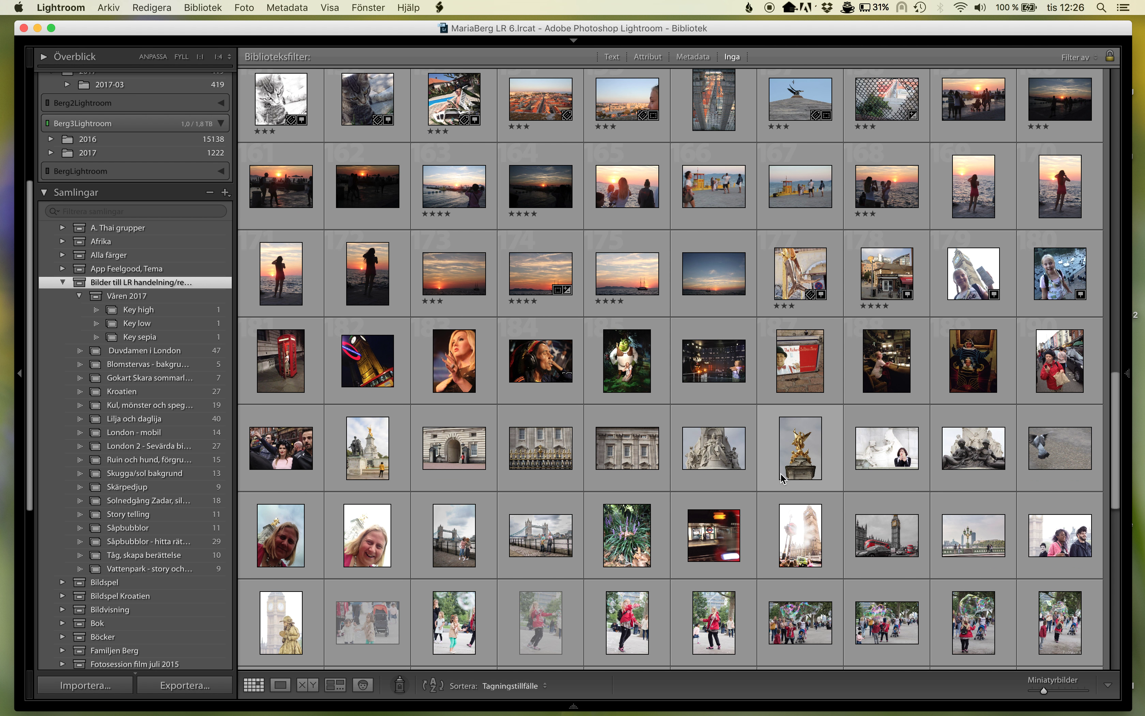
{"action": "double_click", "coordinate": [875, 447]}
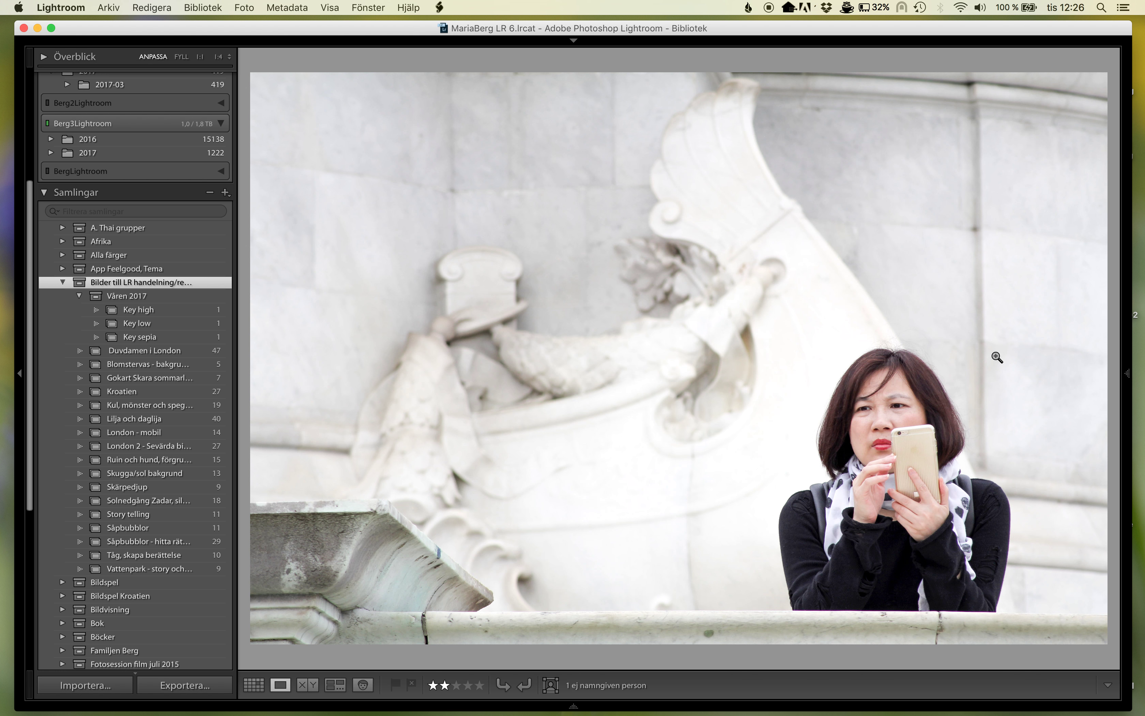
{"action": "key", "text": "g"}
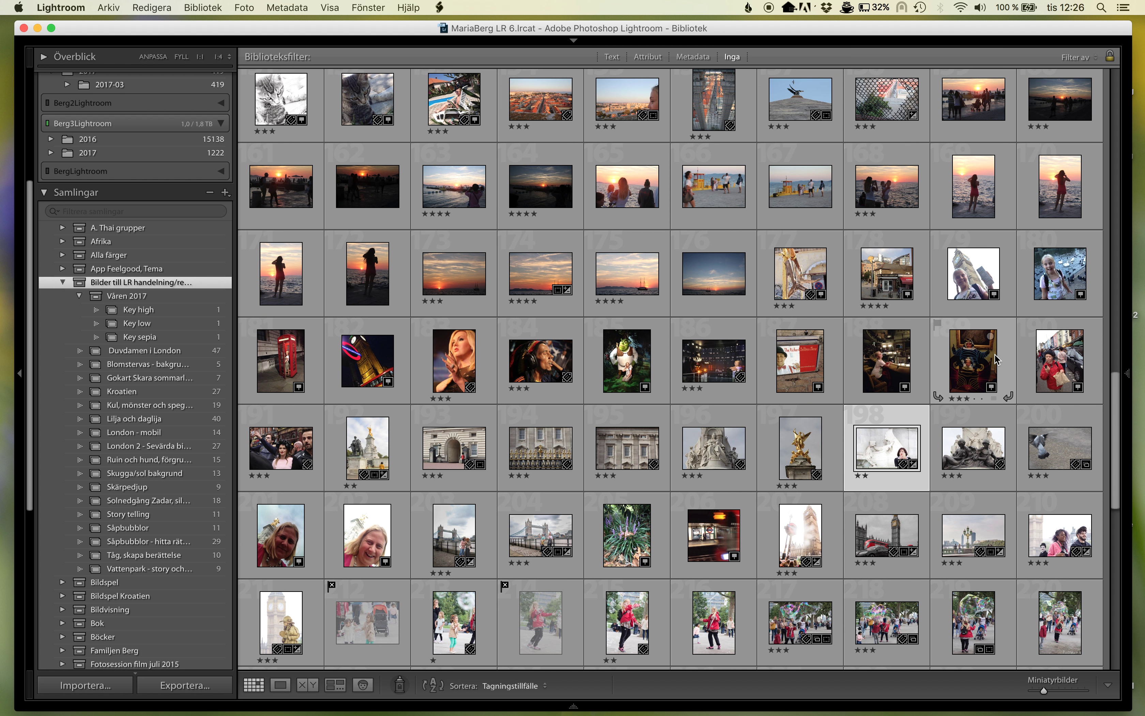
{"action": "scroll", "coordinate": [880, 449], "scroll_direction": "down", "scroll_amount": 1}
{"action": "scroll", "coordinate": [898, 436], "scroll_direction": "down", "scroll_amount": 4}
{"action": "scroll", "coordinate": [898, 435], "scroll_direction": "down", "scroll_amount": 1}
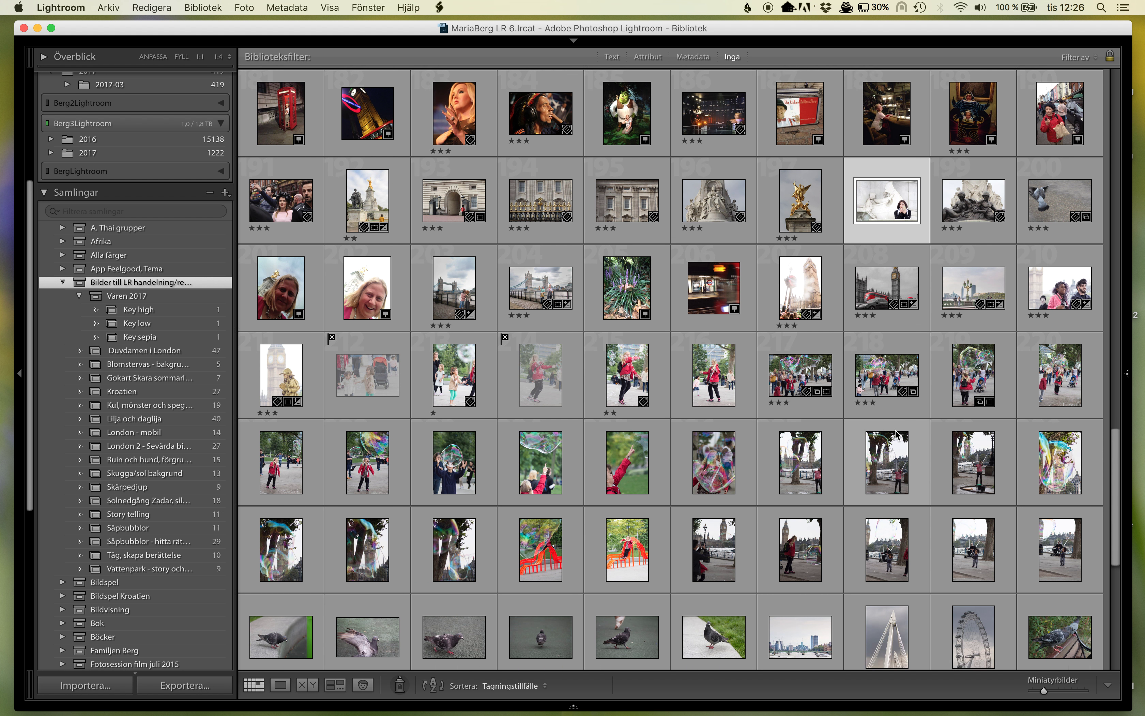
{"action": "scroll", "coordinate": [898, 435], "scroll_direction": "down", "scroll_amount": 5}
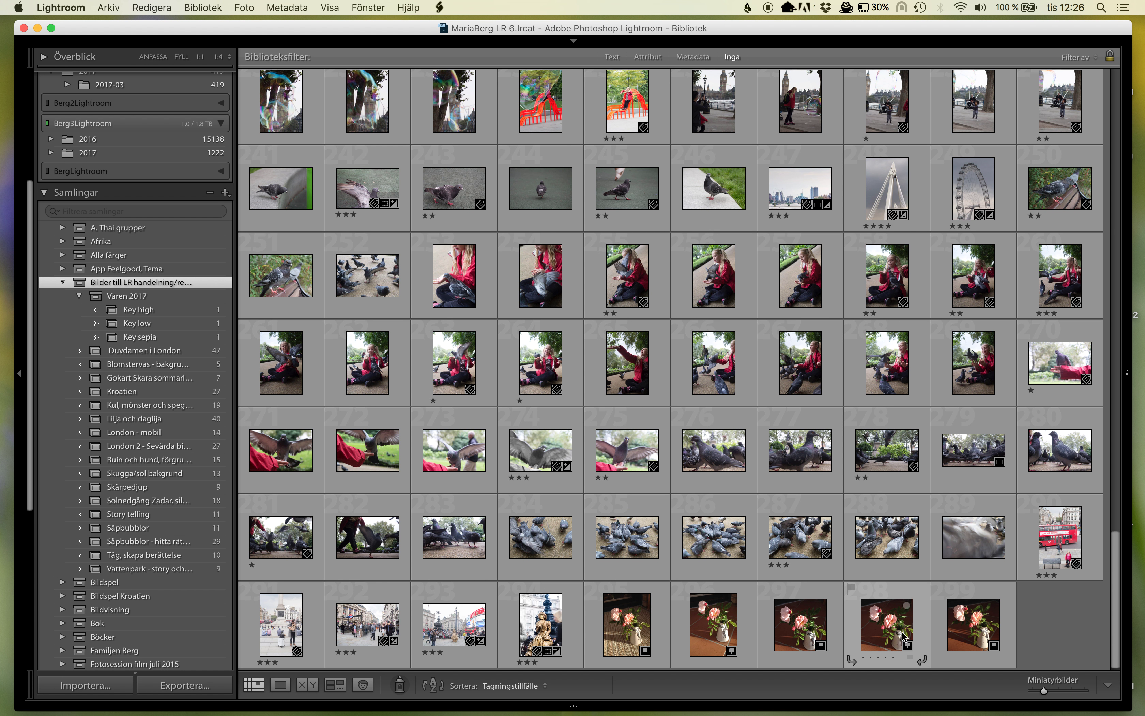
{"action": "left_click", "coordinate": [970, 634]}
{"action": "double_click", "coordinate": [970, 634]}
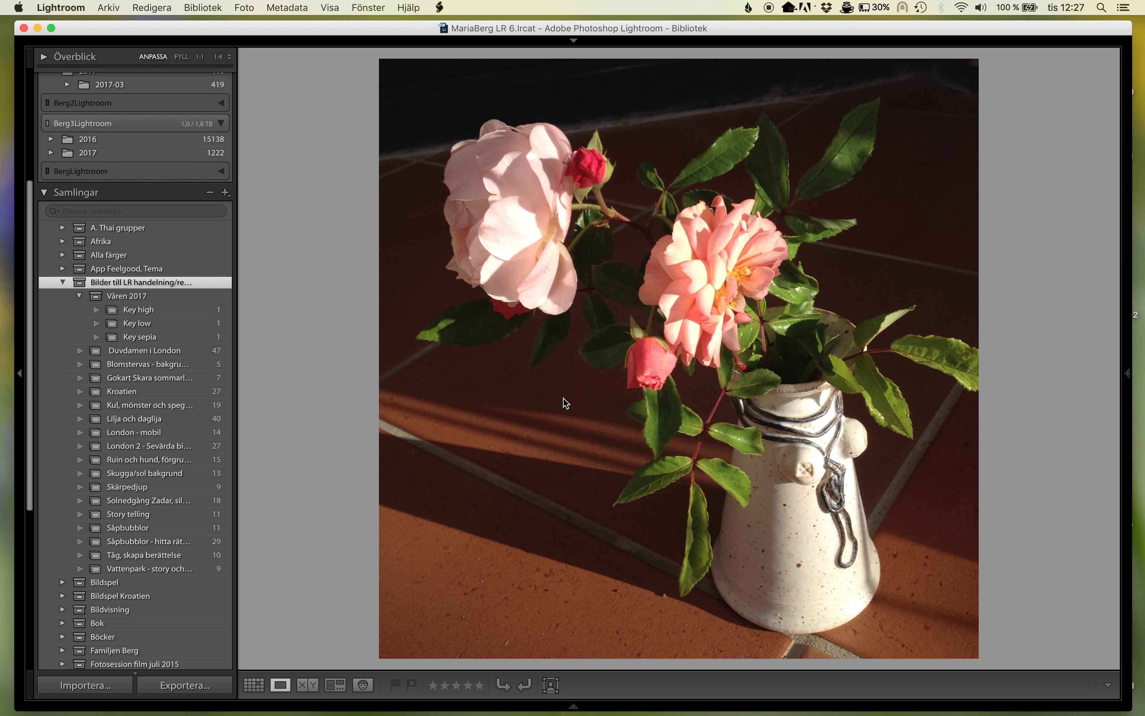
{"action": "key", "text": "g"}
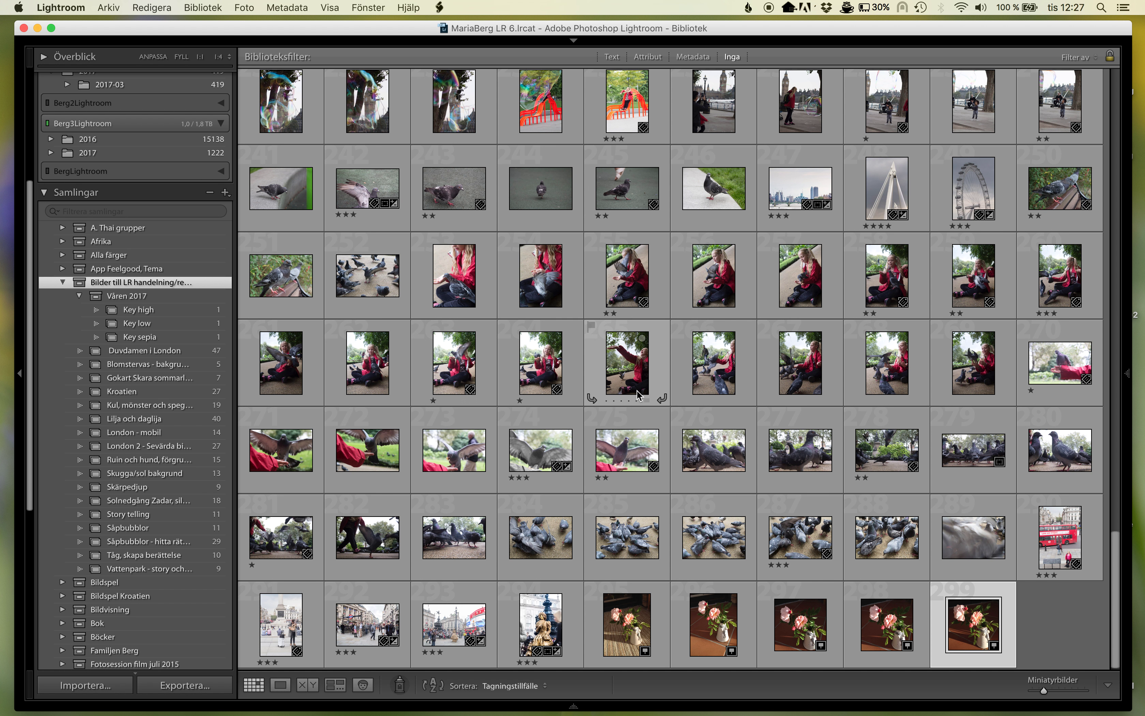
{"action": "scroll", "coordinate": [637, 389], "scroll_direction": "up", "scroll_amount": 5}
{"action": "scroll", "coordinate": [637, 389], "scroll_direction": "up", "scroll_amount": 10}
{"action": "scroll", "coordinate": [637, 389], "scroll_direction": "up", "scroll_amount": 5}
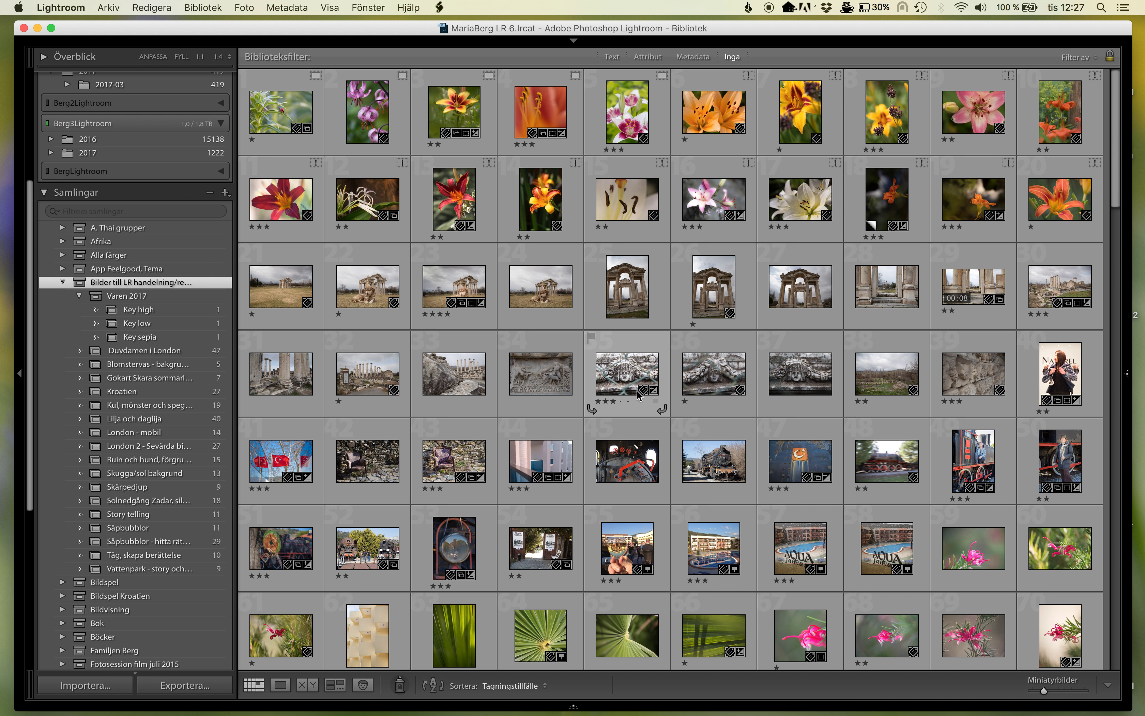
{"action": "scroll", "coordinate": [637, 391], "scroll_direction": "down", "scroll_amount": 2}
{"action": "scroll", "coordinate": [637, 394], "scroll_direction": "down", "scroll_amount": 3}
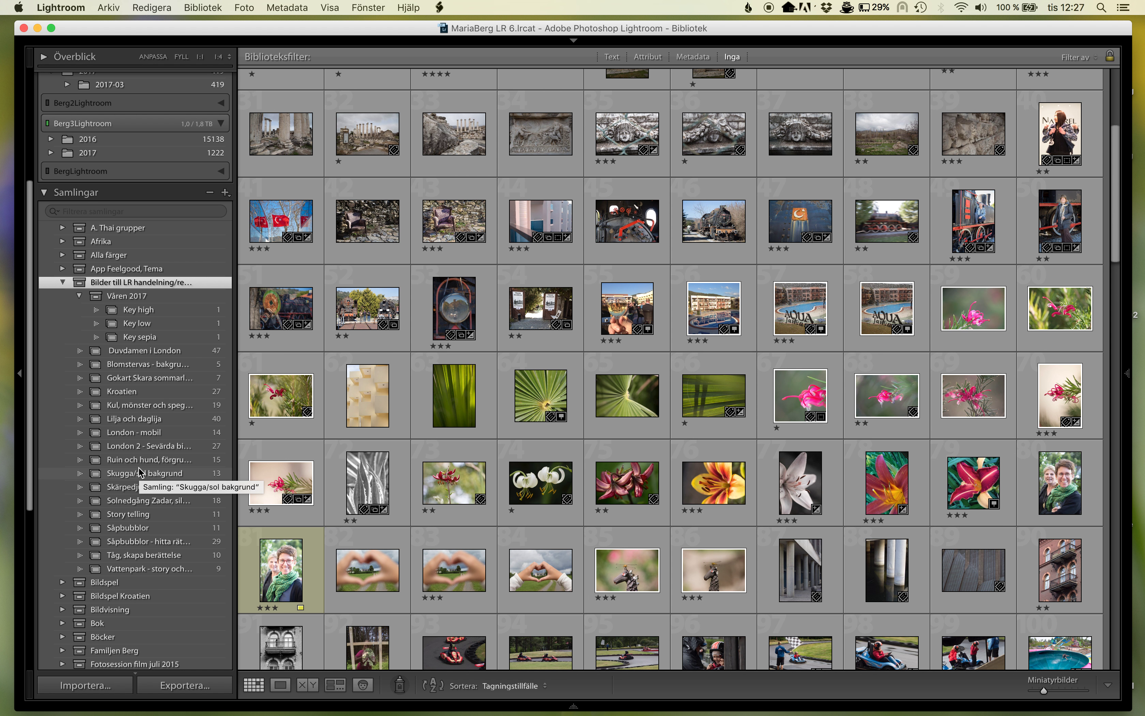
Step: Open the Blomstervas - bakgrund, mobil collection with enlarged thumbnails
{"action": "left_click", "coordinate": [178, 366]}
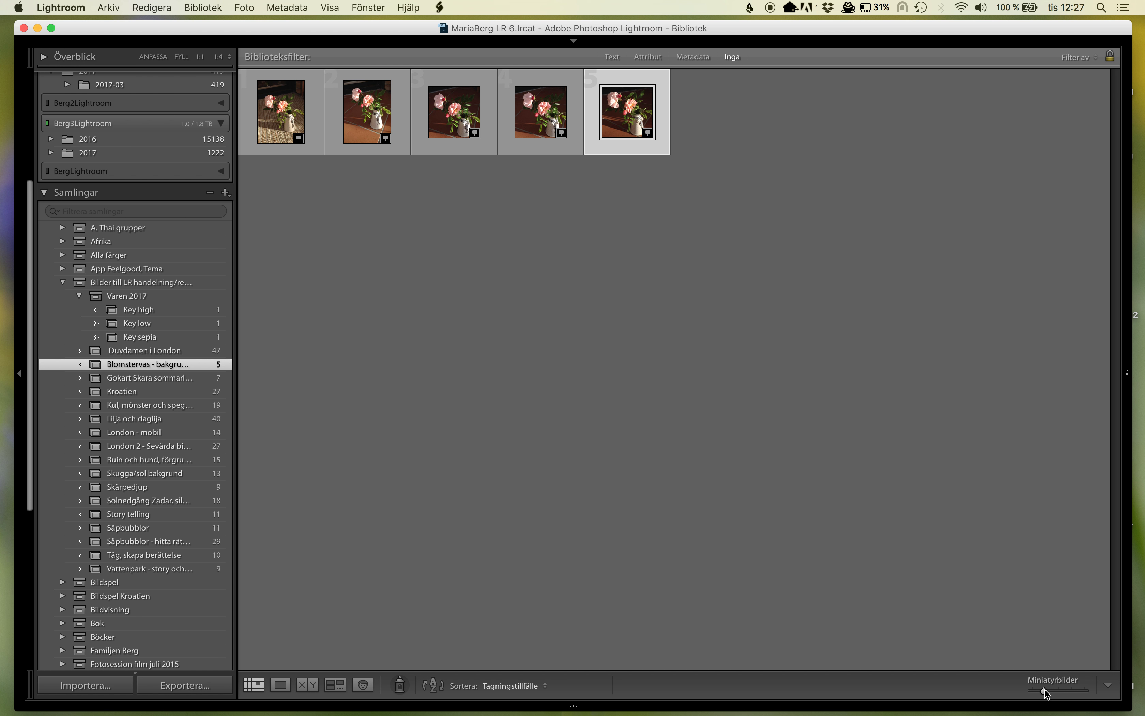
{"action": "mouse_move", "coordinate": [1045, 692]}
{"action": "left_mouse_down"}
{"action": "mouse_move", "coordinate": [1084, 695]}
{"action": "mouse_move", "coordinate": [1054, 696]}
{"action": "mouse_move", "coordinate": [1065, 696]}
{"action": "left_mouse_up"}
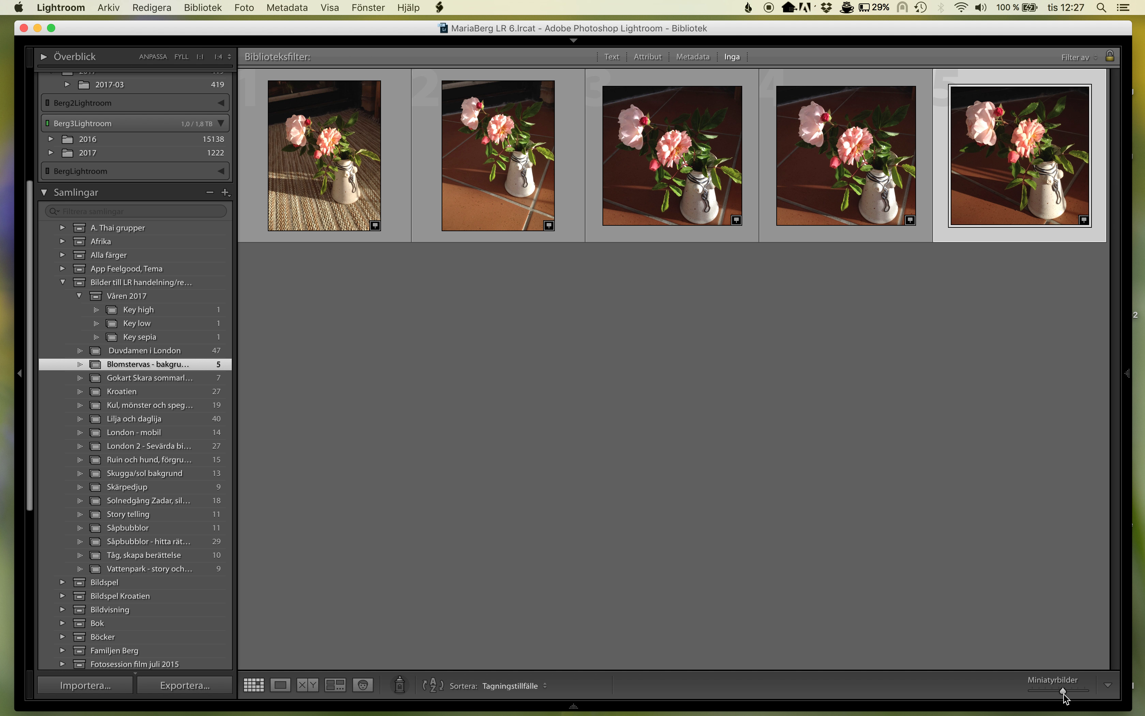
{"action": "left_click", "coordinate": [297, 162]}
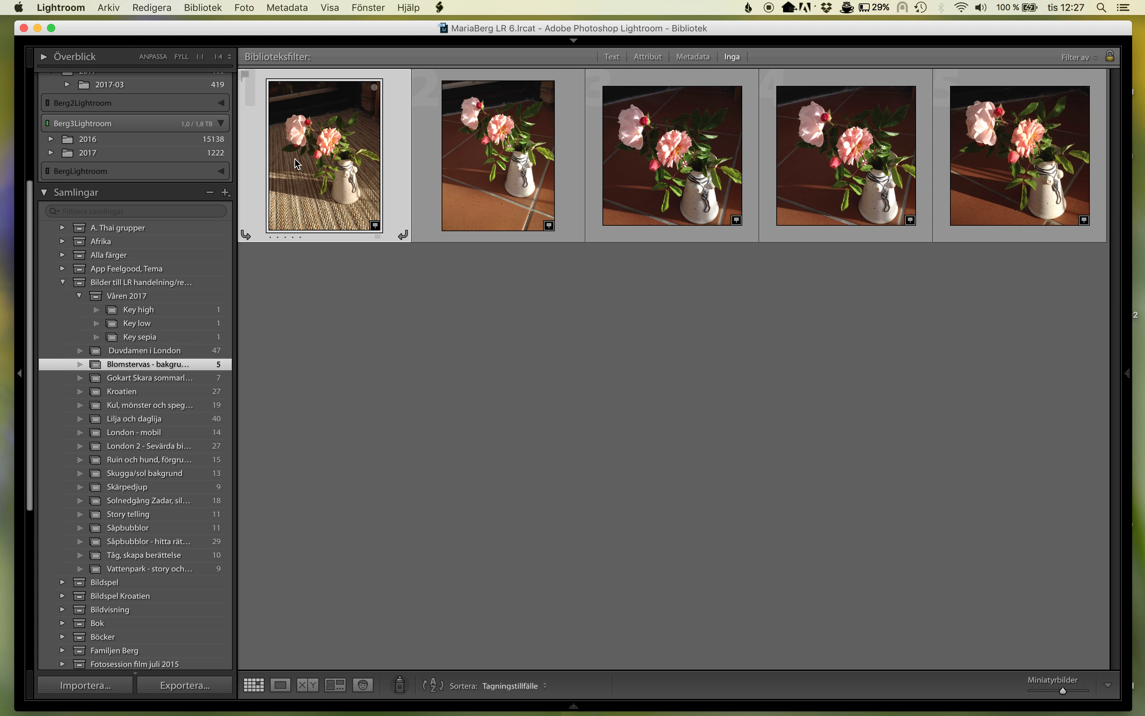
Step: View the vase photos in Loupe, return to Grid, and select all five photos
{"action": "double_click", "coordinate": [294, 159]}
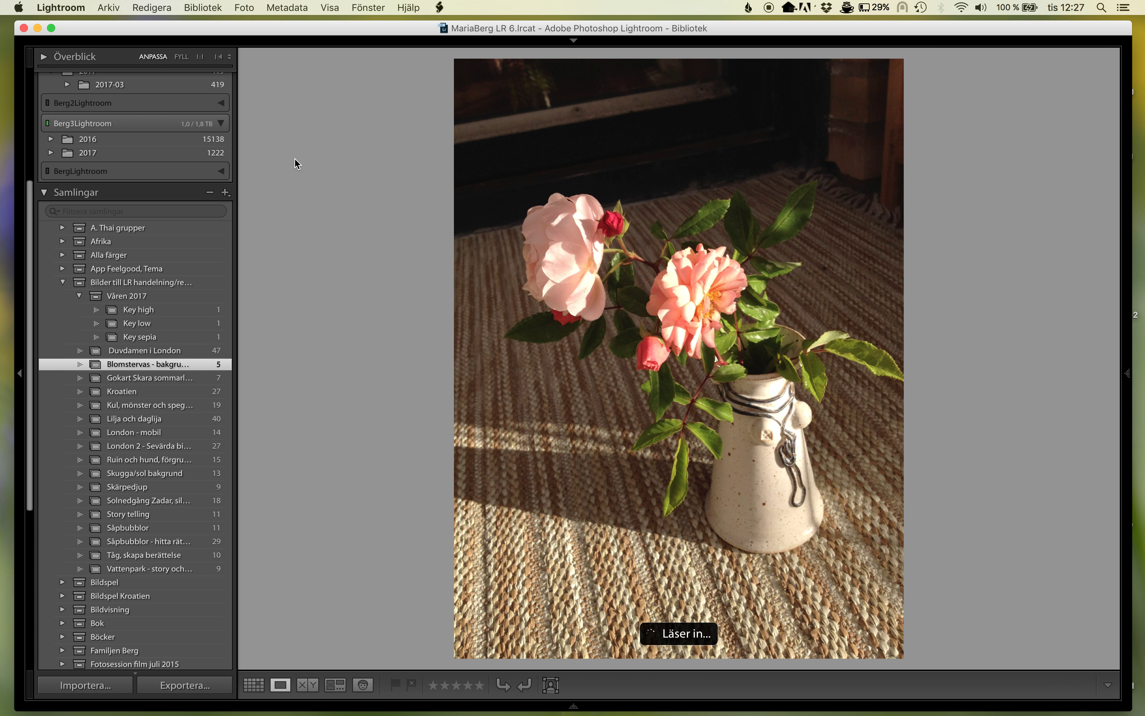
{"action": "key", "text": "Right"}
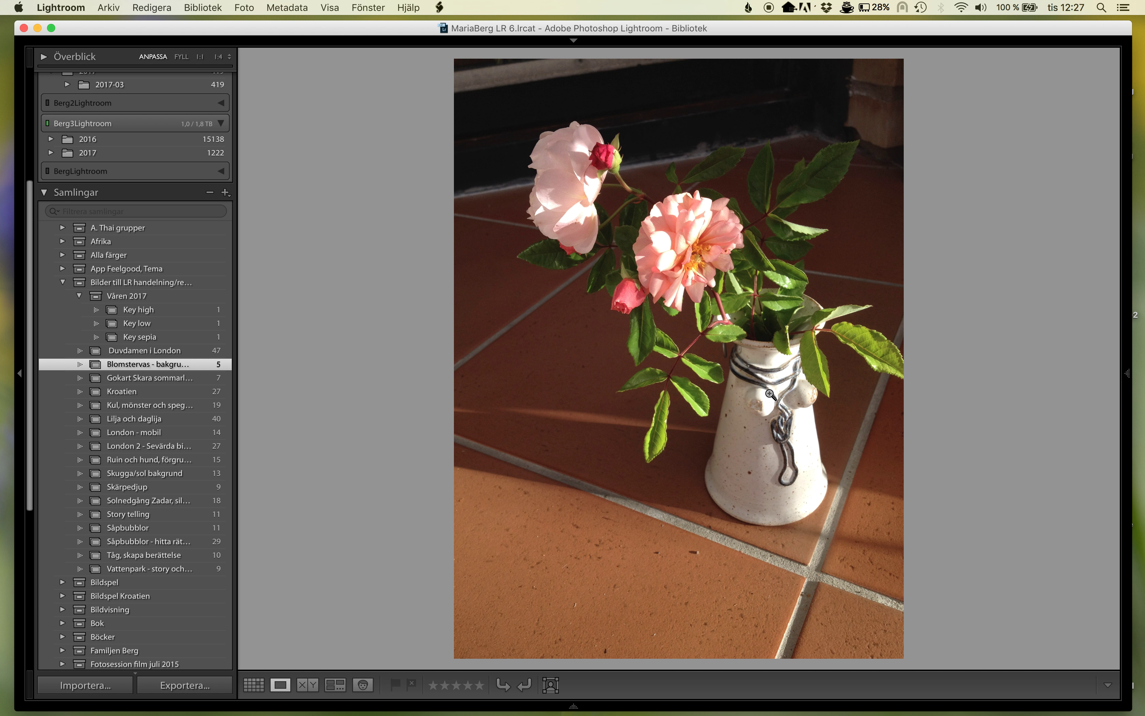
{"action": "key", "text": "g"}
{"action": "double_click", "coordinate": [1028, 180]}
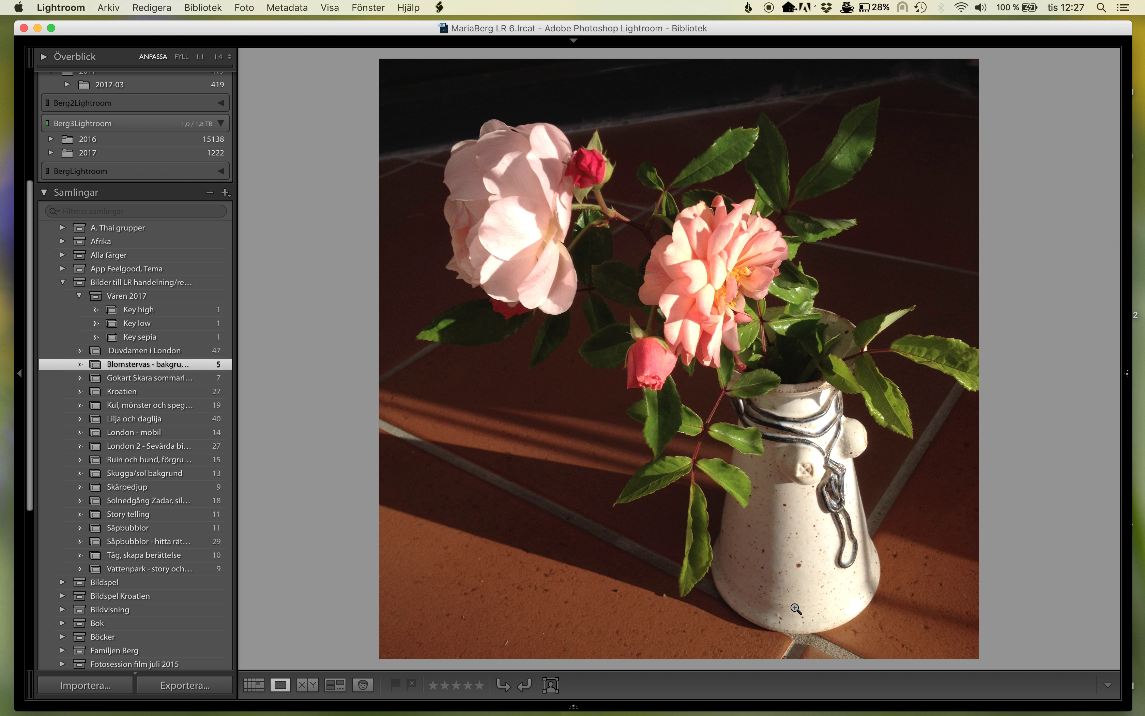
{"action": "key", "text": "g"}
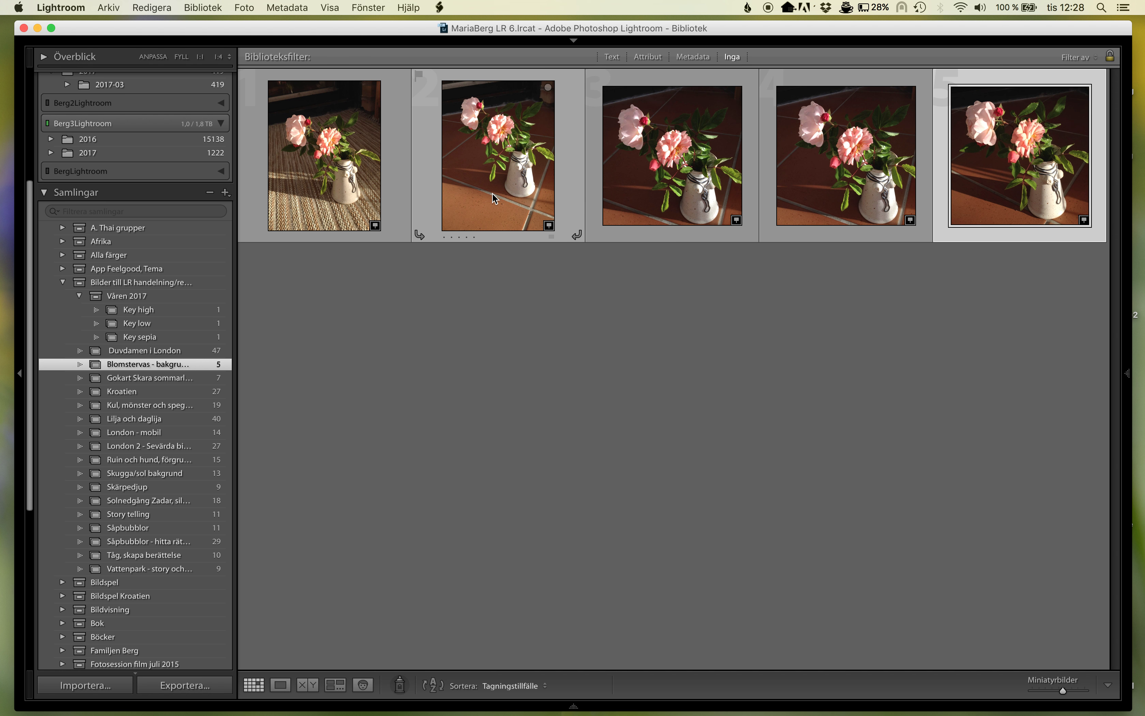
{"action": "mouse_move", "coordinate": [324, 156]}
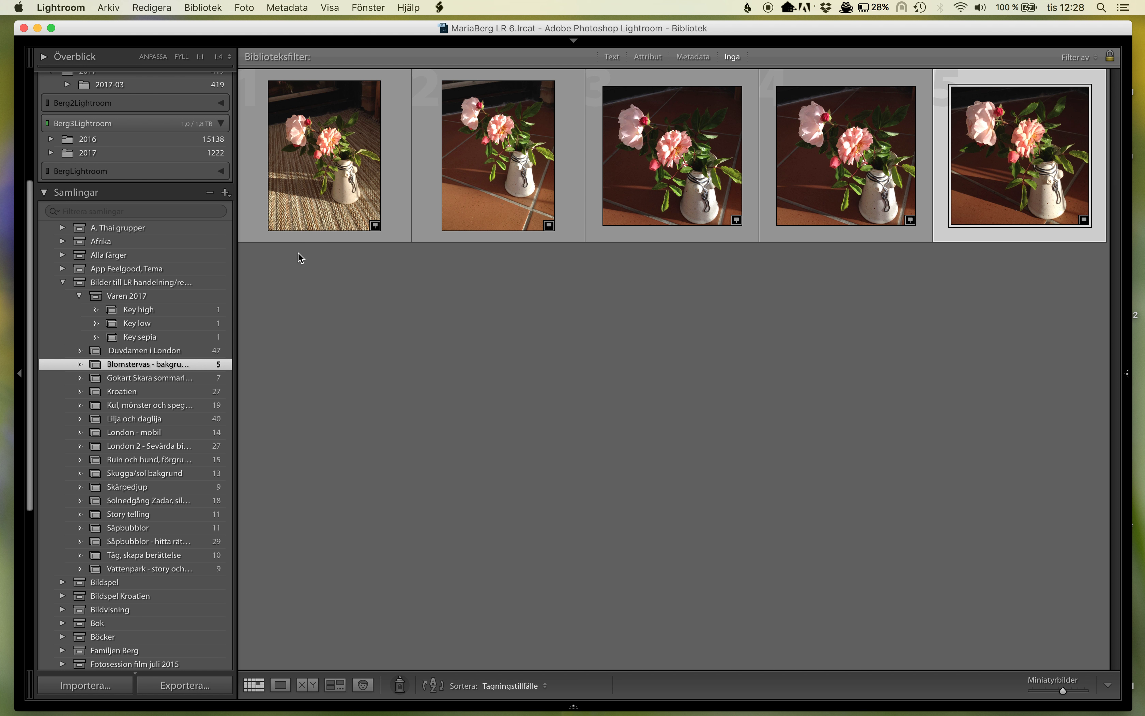
{"action": "key", "text": "super+a"}
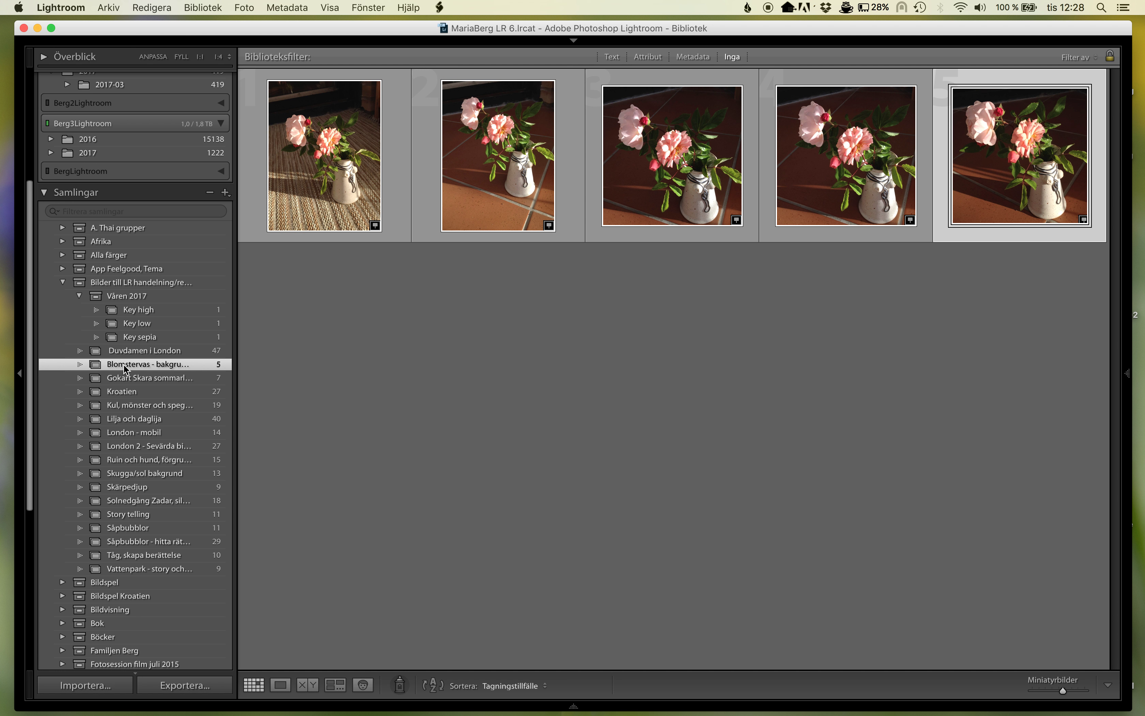
Step: Remove the Blomstervas collection with Ta bort and confirm, keeping the photos in the catalogue
{"action": "right_click", "coordinate": [127, 369]}
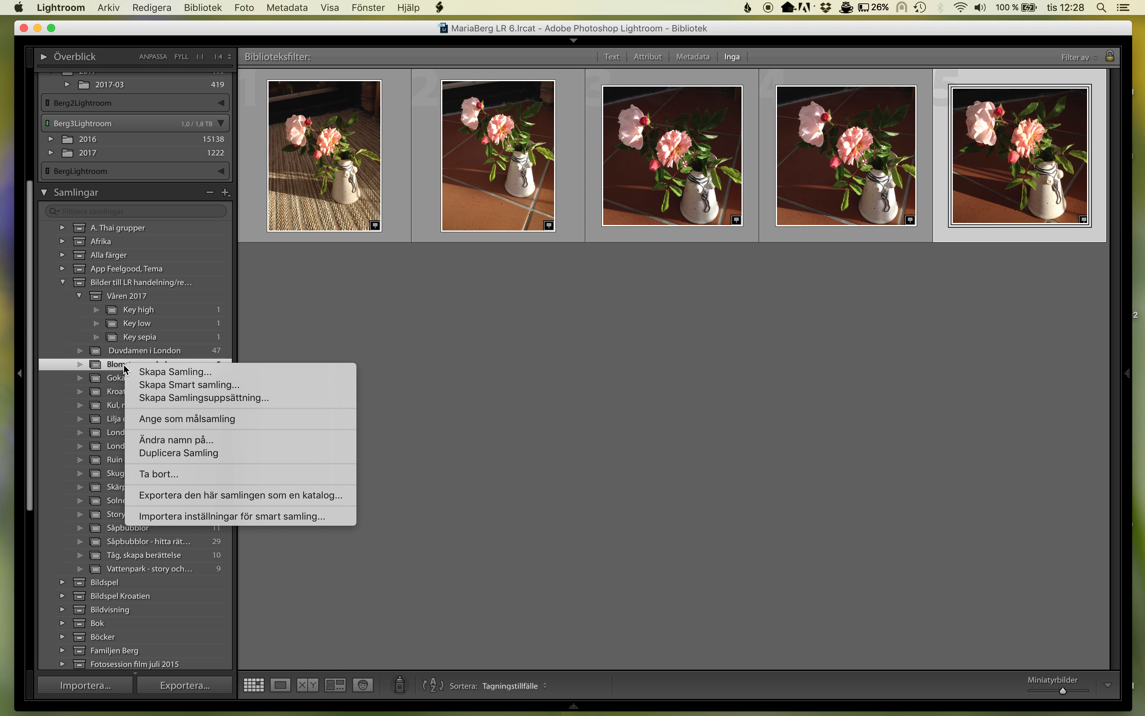
{"action": "left_click", "coordinate": [163, 475]}
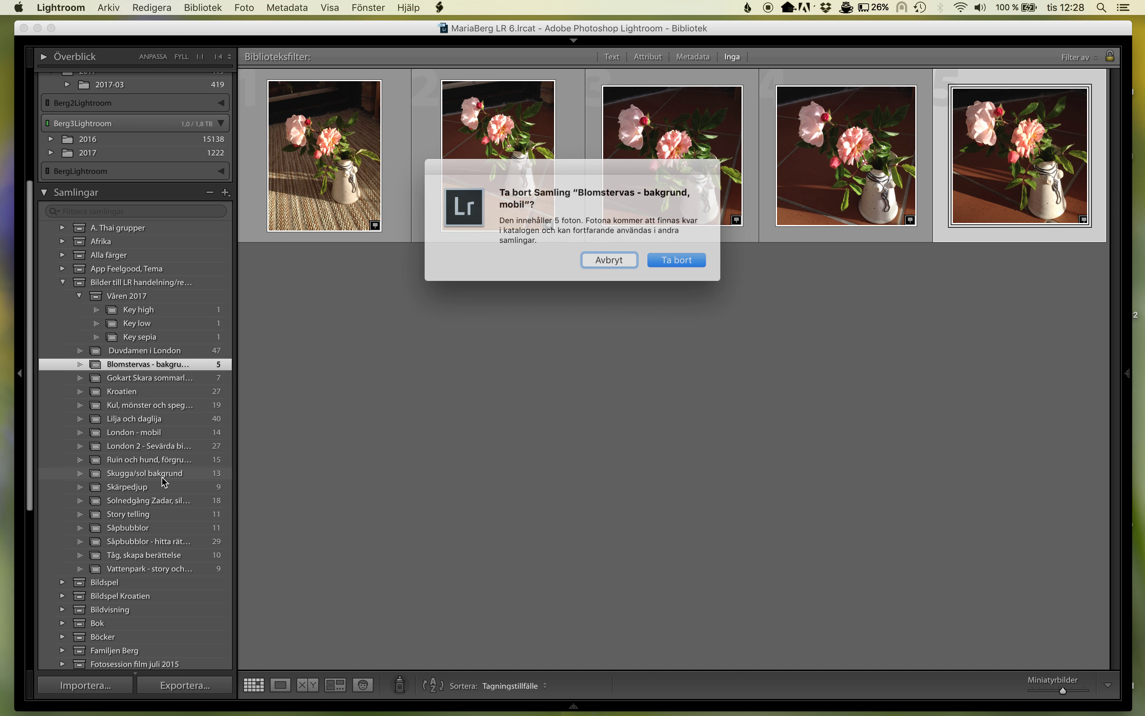
{"action": "left_click", "coordinate": [683, 259]}
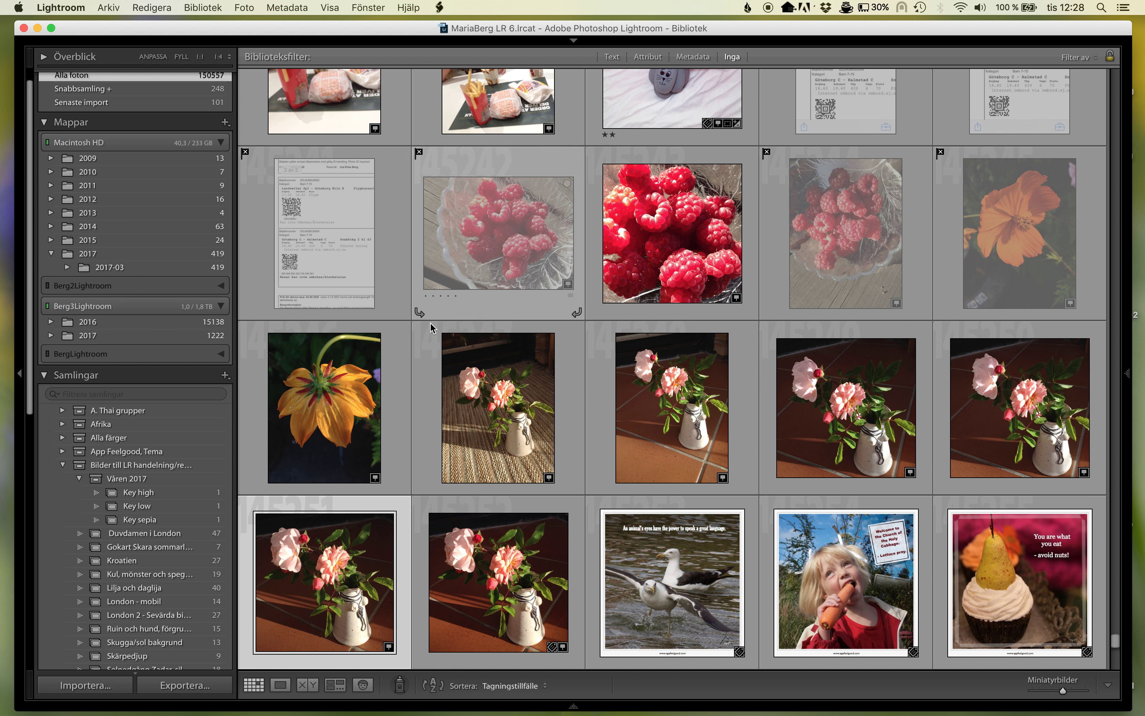
Step: Show the Bilder till LR handelning/redigering photos at smaller thumbnail size and scroll through them
{"action": "left_click", "coordinate": [133, 466]}
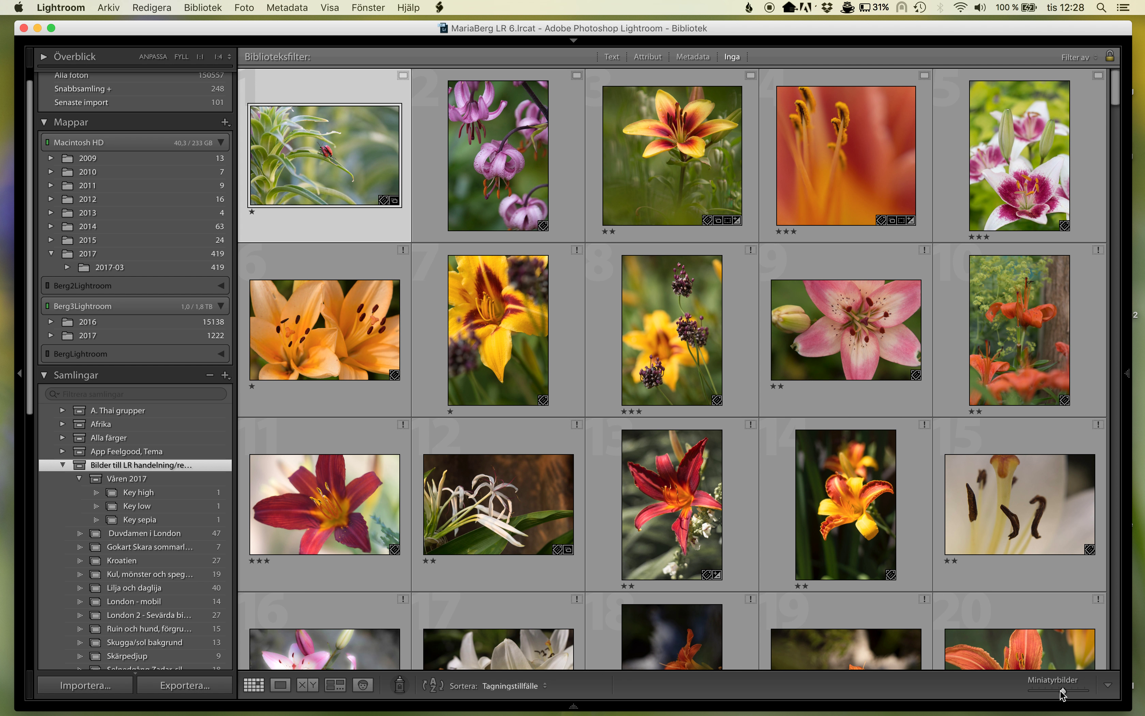
{"action": "left_click", "coordinate": [1037, 692]}
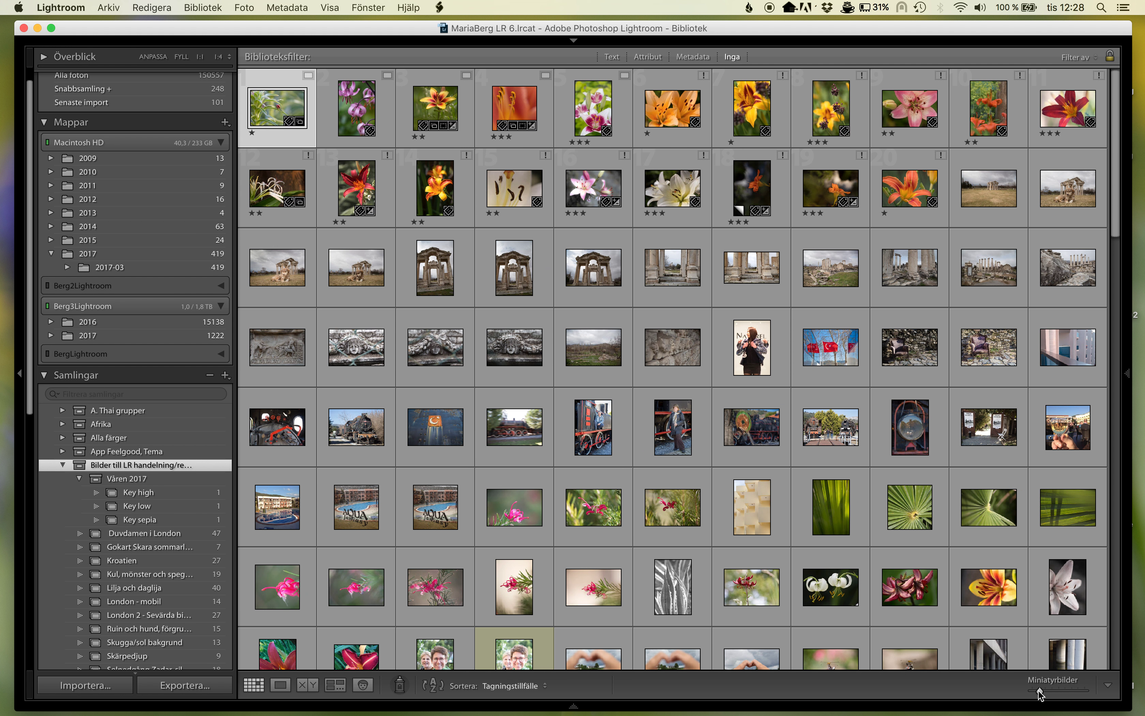
{"action": "scroll", "coordinate": [125, 439], "scroll_direction": "down", "scroll_amount": 3}
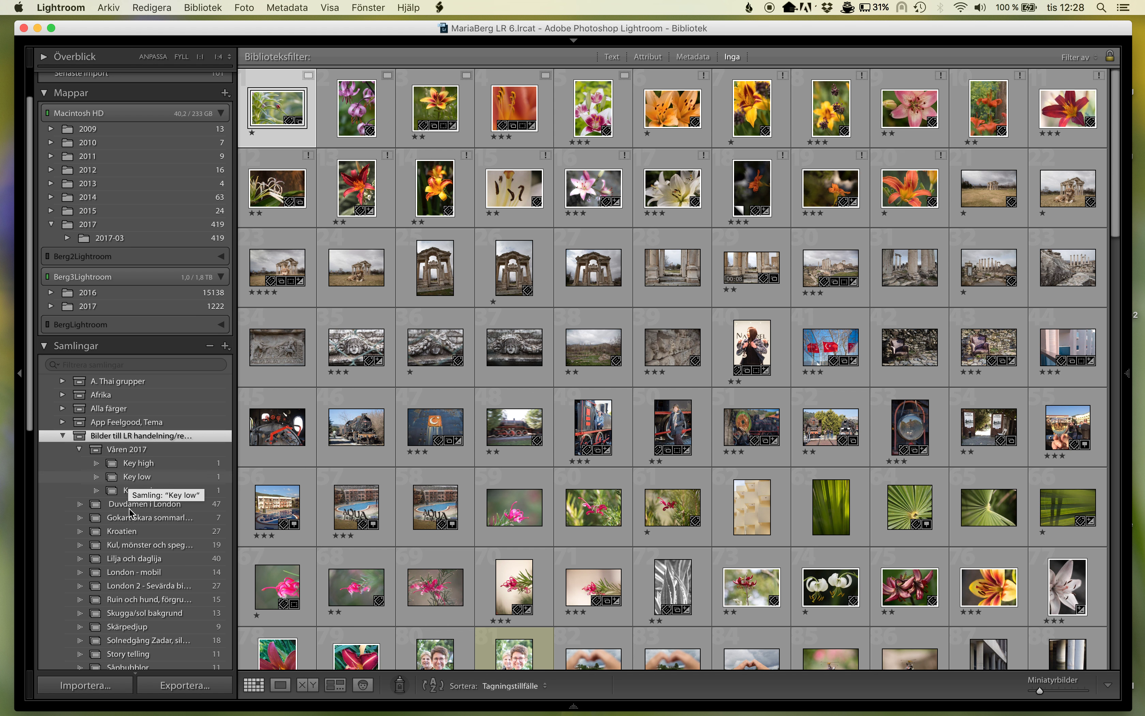
{"action": "scroll", "coordinate": [133, 521], "scroll_direction": "down", "scroll_amount": 3}
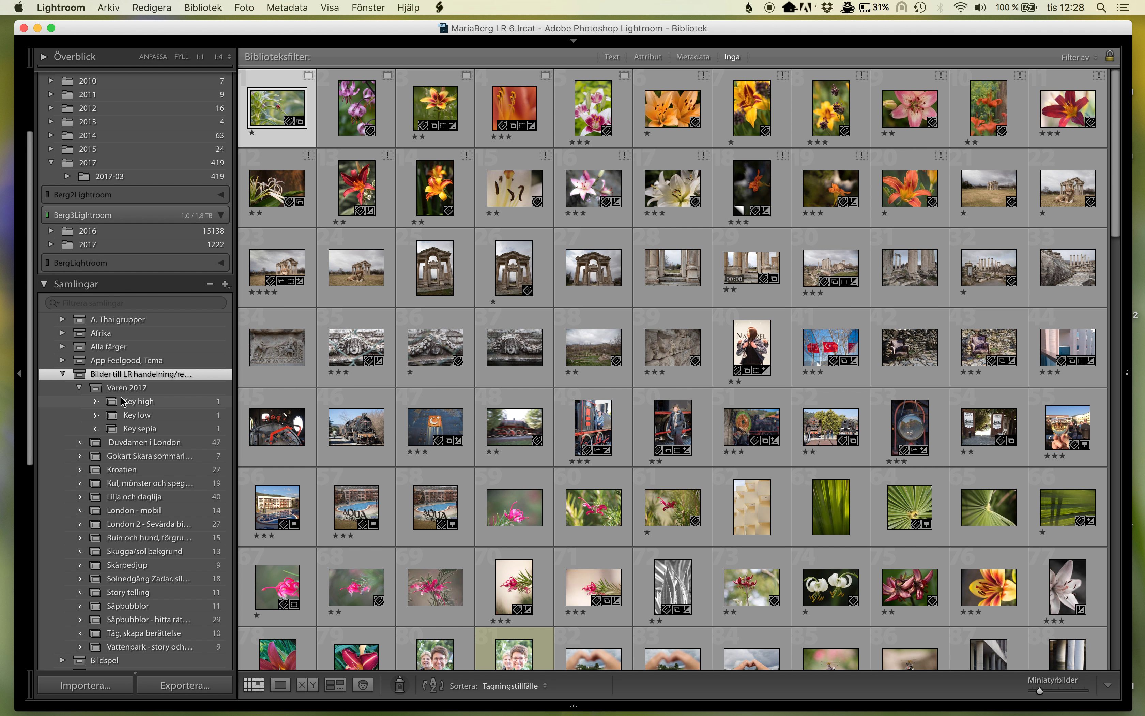
Step: Use Skapa Samlingsuppsättning to add the 'Hösten 2016' set under Bilder till LR handelning/redigering
{"action": "right_click", "coordinate": [95, 378]}
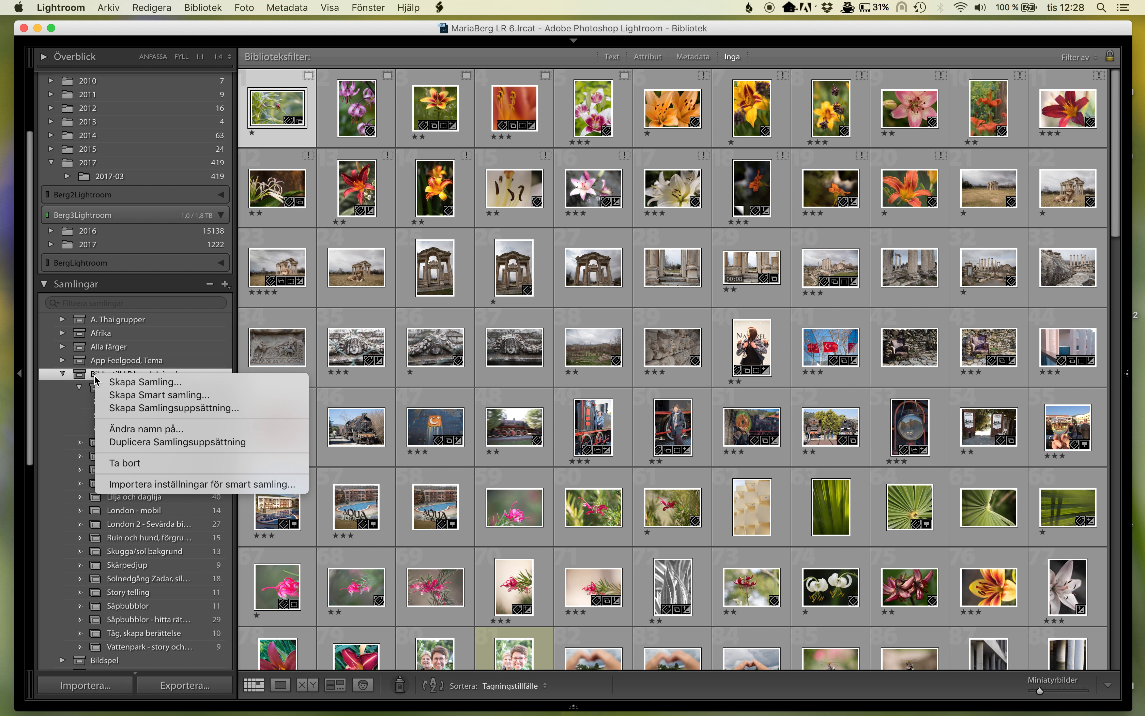
{"action": "left_click", "coordinate": [127, 412]}
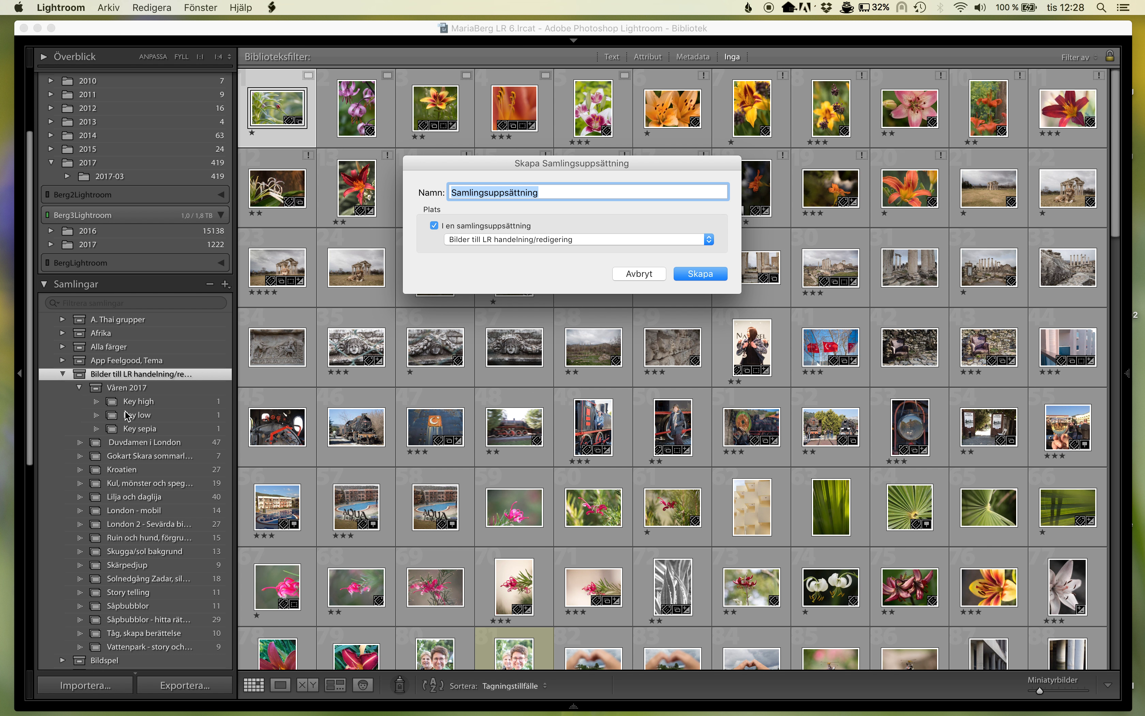
{"action": "type", "text": "Hösten 2016"}
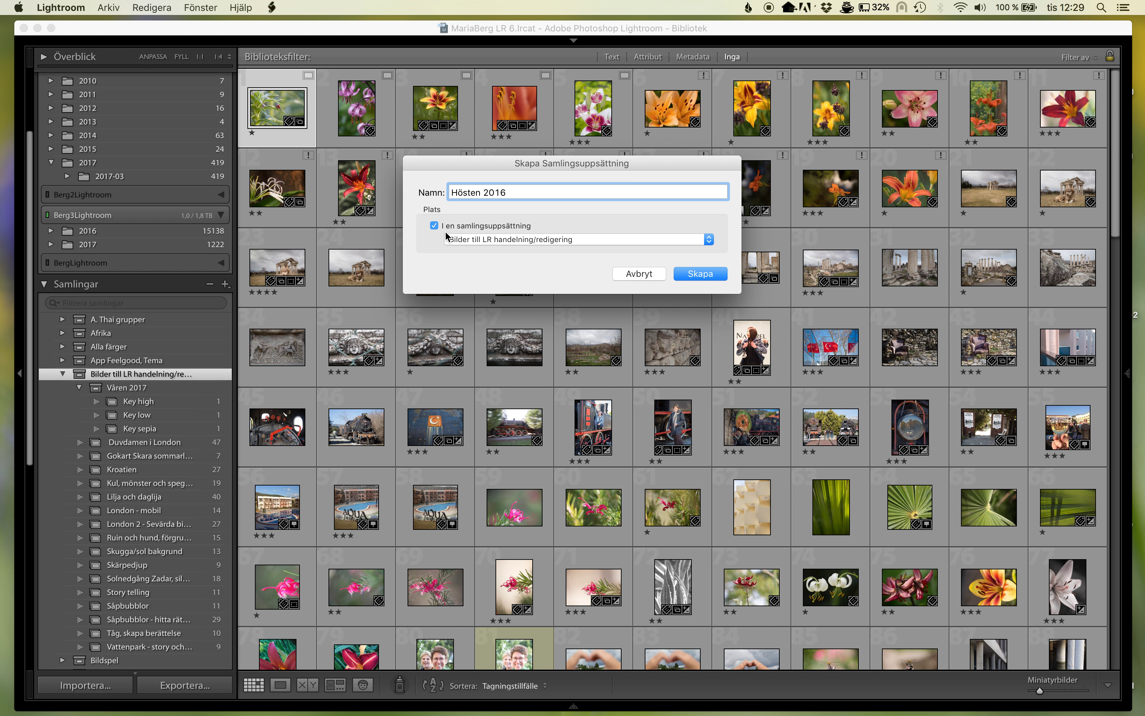
{"action": "left_click", "coordinate": [716, 273]}
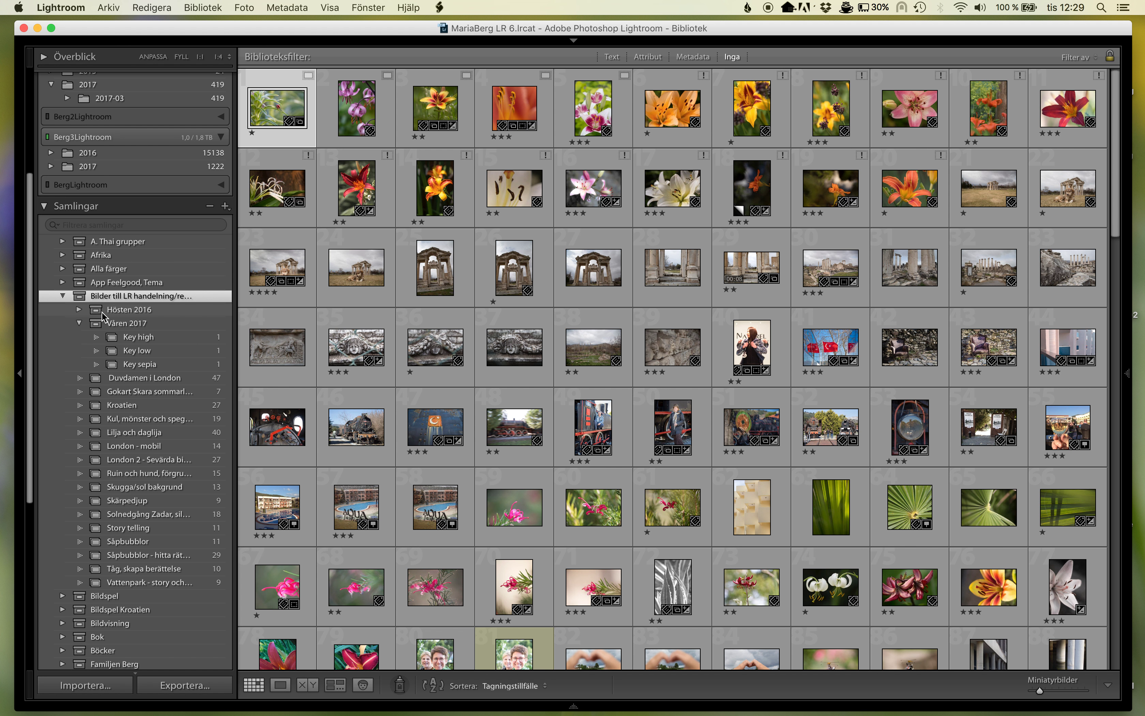
Step: Move the collections from Duvdamen i London through Vattenpark into the Hösten 2016 set
{"action": "left_click", "coordinate": [104, 380]}
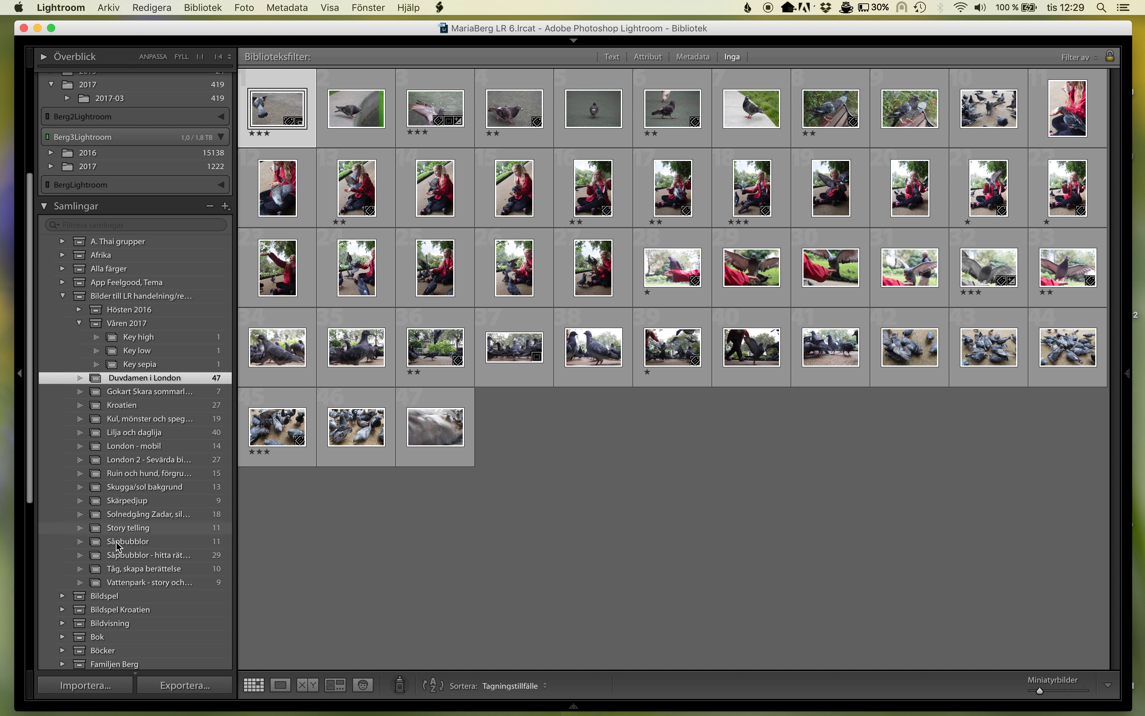
{"action": "left_click", "coordinate": [127, 583], "text": "shift"}
{"action": "left_click_drag", "start_coordinate": [132, 447], "coordinate": [90, 399]}
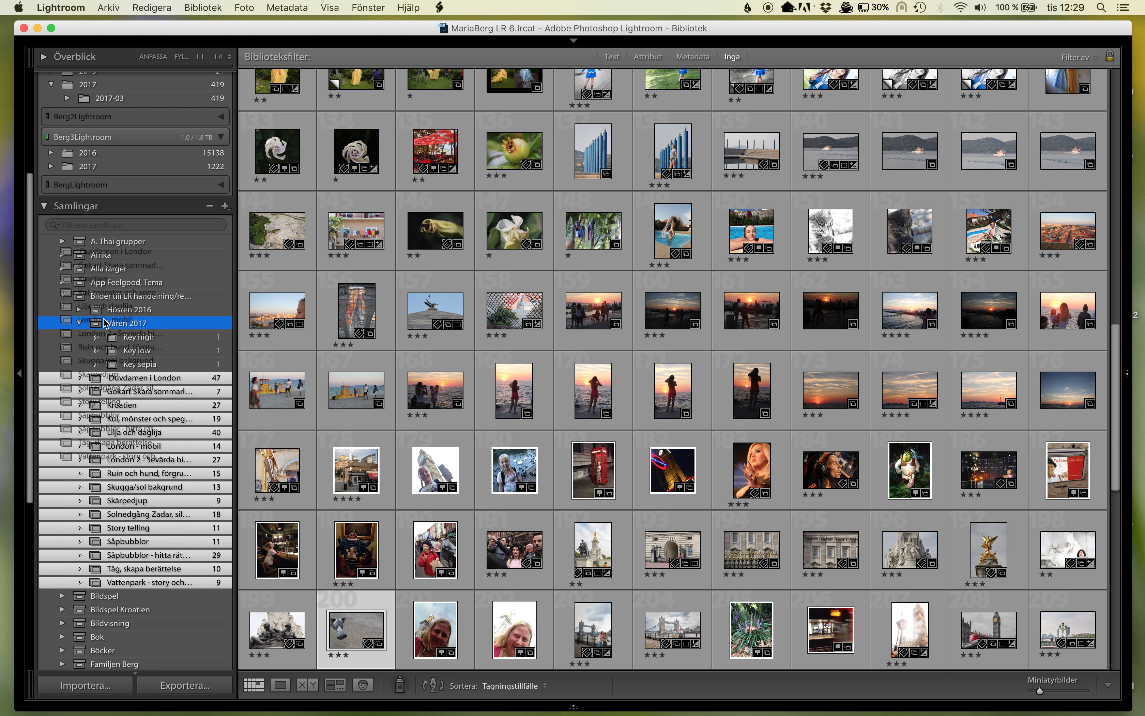
{"action": "left_click_drag", "start_coordinate": [90, 399], "coordinate": [108, 316]}
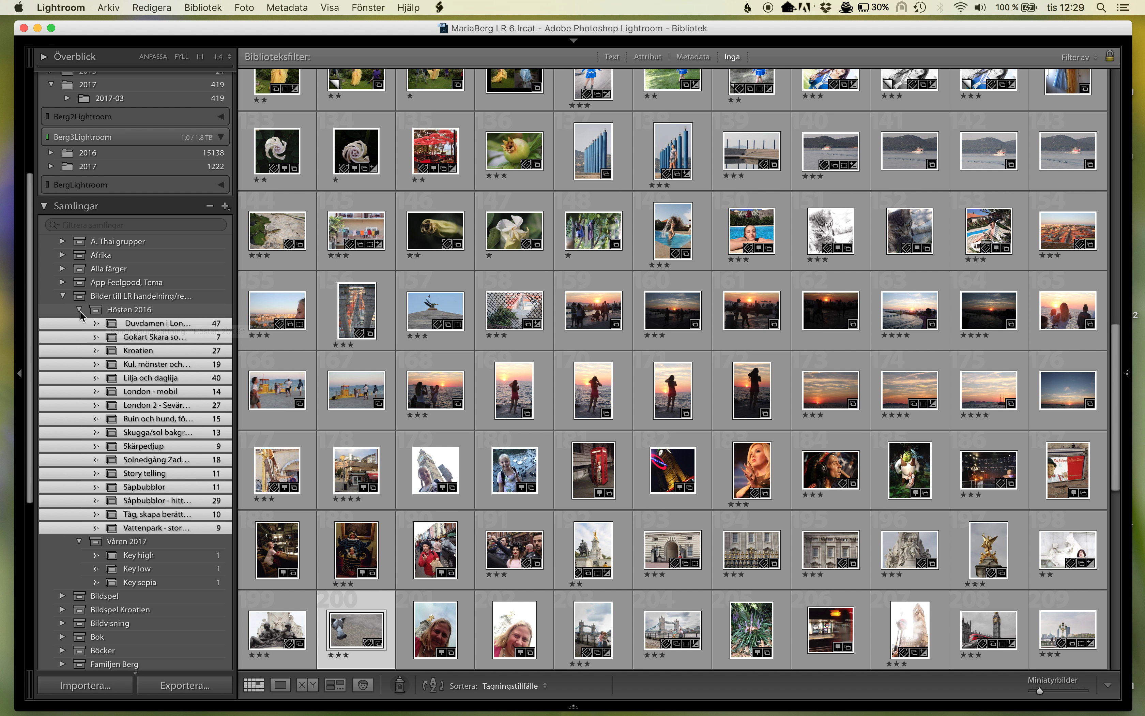
Step: Collapse Hösten 2016, re-expand it to check its contents, and fold it closed again
{"action": "left_click", "coordinate": [111, 295]}
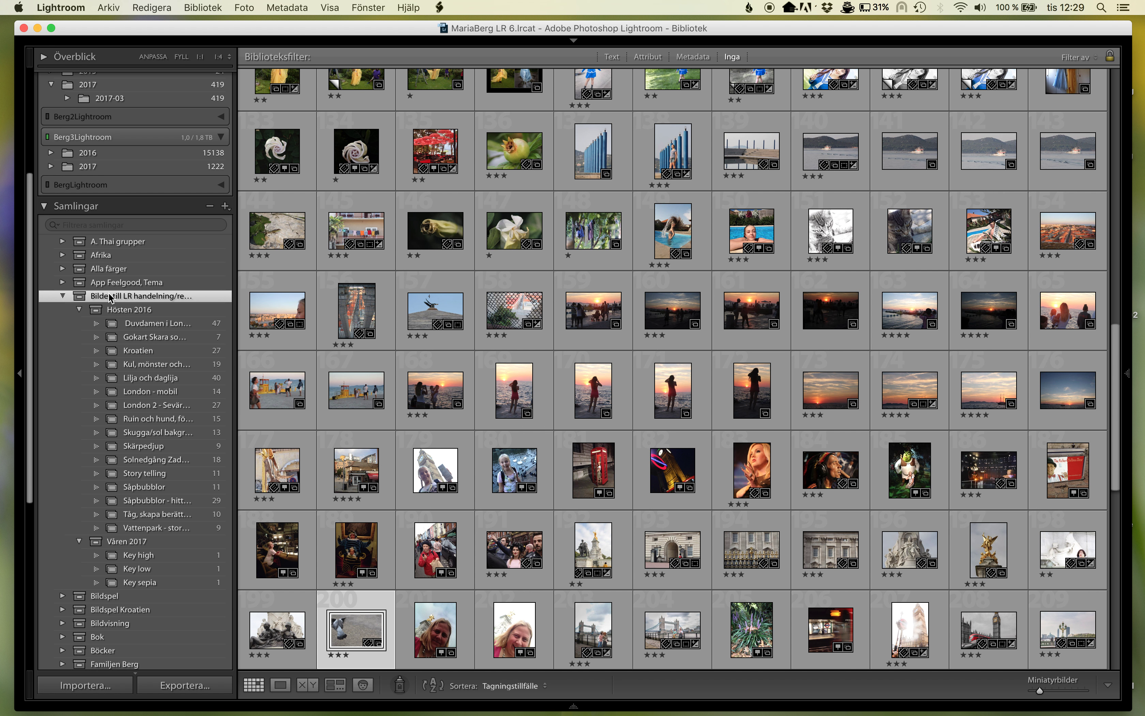
{"action": "left_click", "coordinate": [79, 310]}
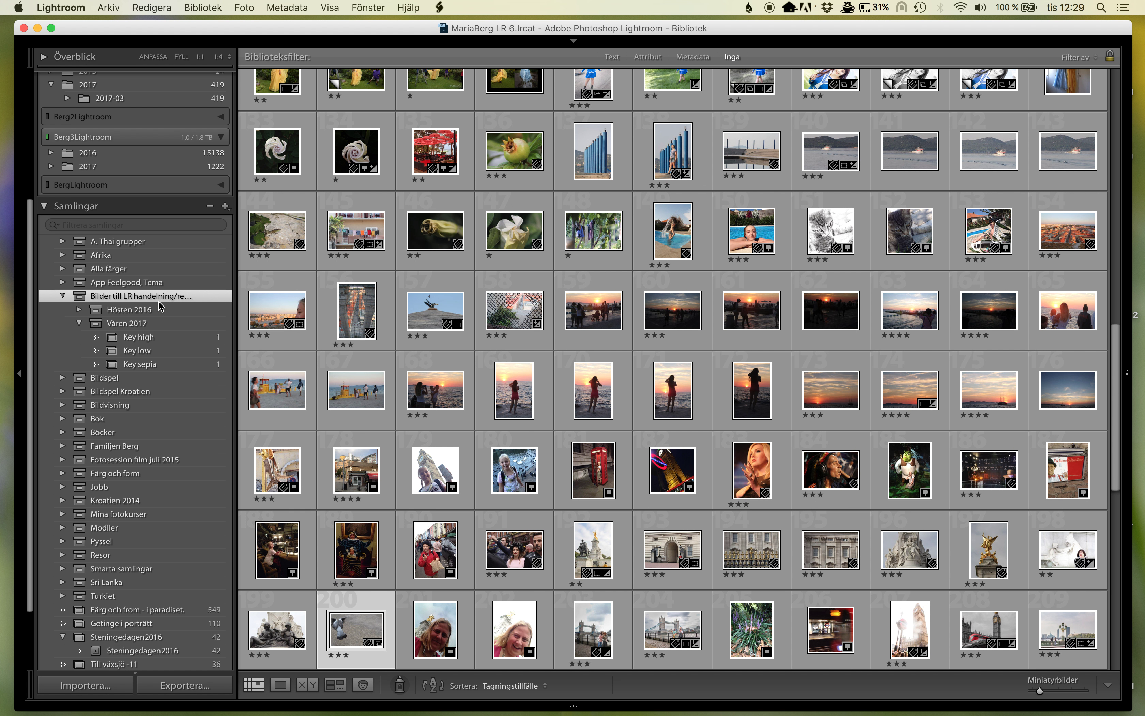
{"action": "left_click", "coordinate": [79, 310]}
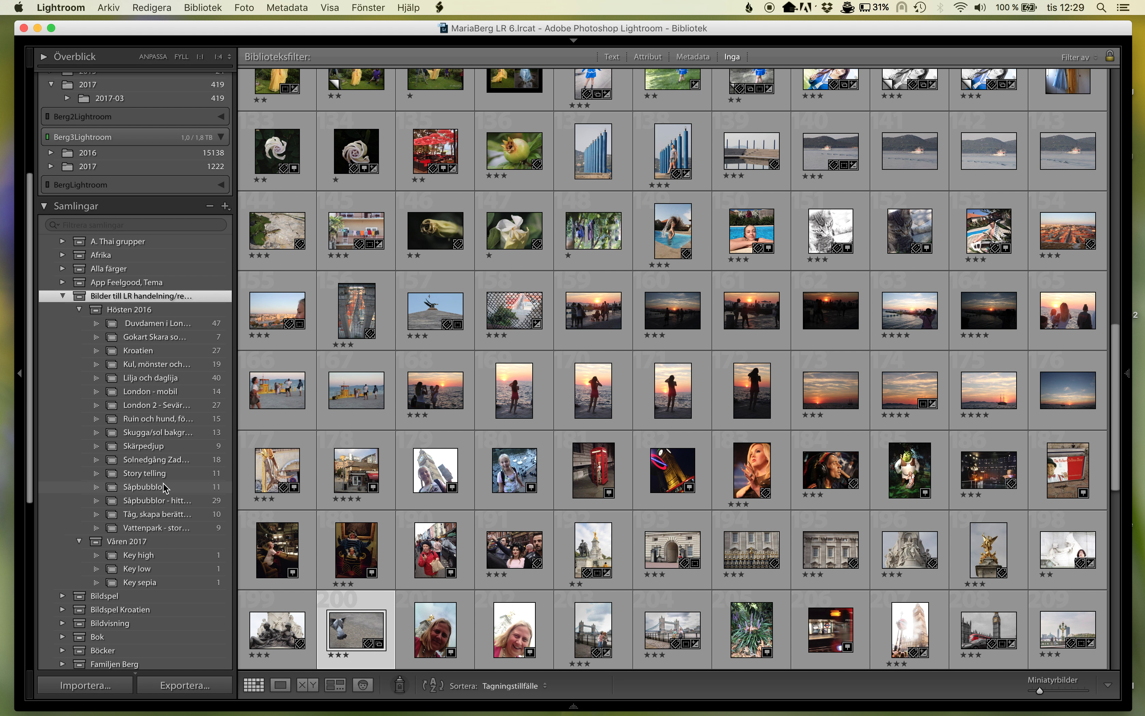
{"action": "left_click", "coordinate": [79, 310]}
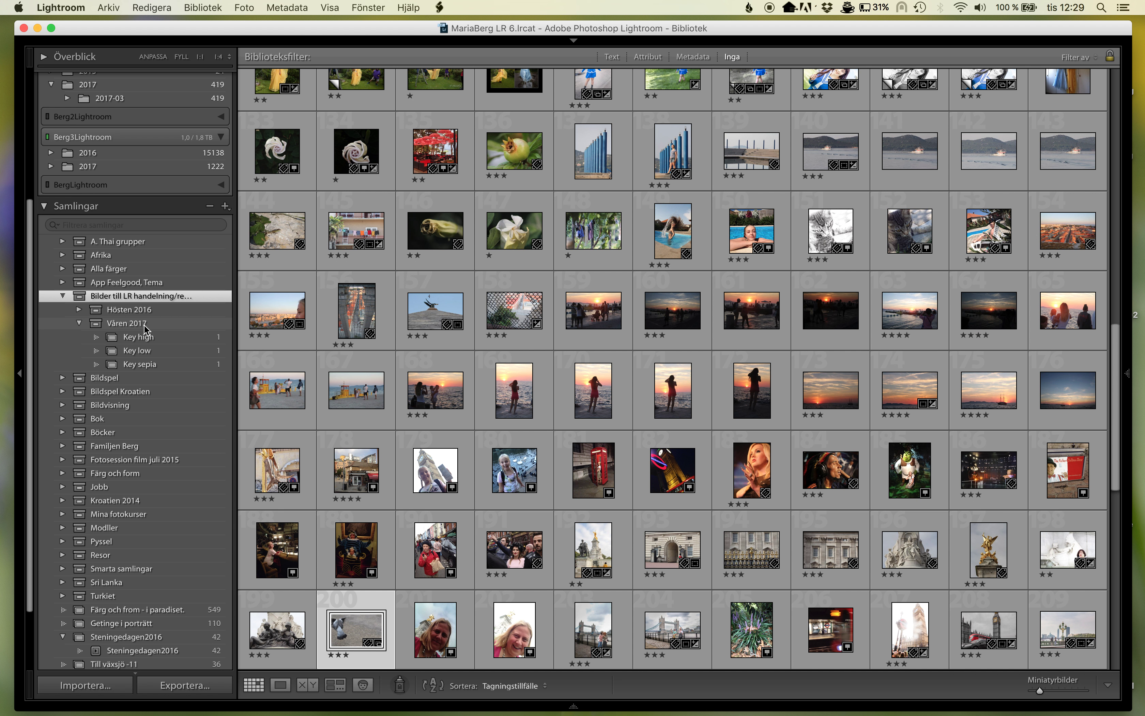
{"action": "right_click", "coordinate": [107, 303]}
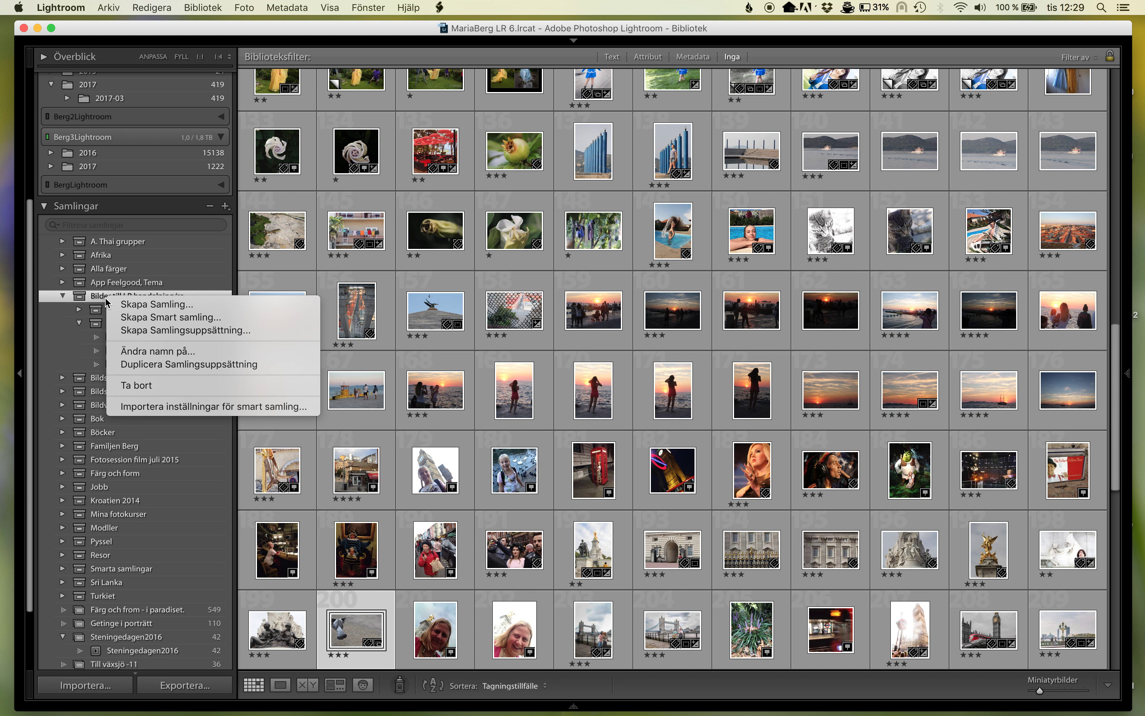
Step: Name the new collection 'Afrika porträtt' and choose Våren 2017 as its parent set
{"action": "left_click", "coordinate": [161, 307]}
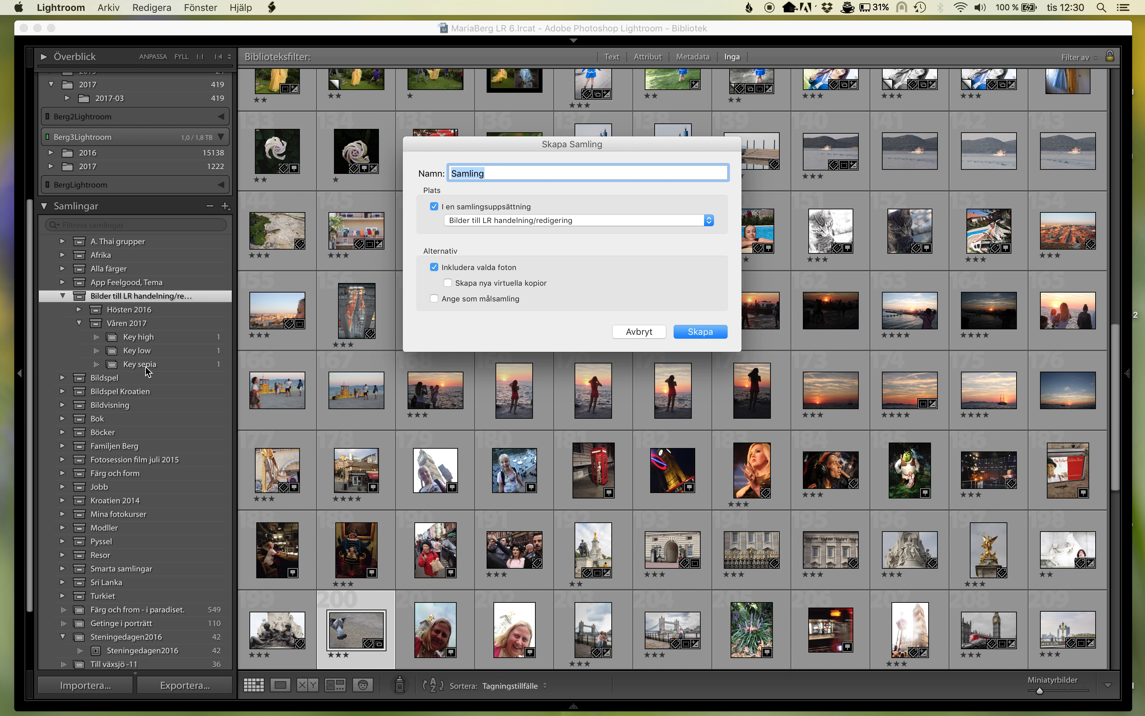
{"action": "left_click", "coordinate": [710, 221]}
{"action": "left_click", "coordinate": [706, 242]}
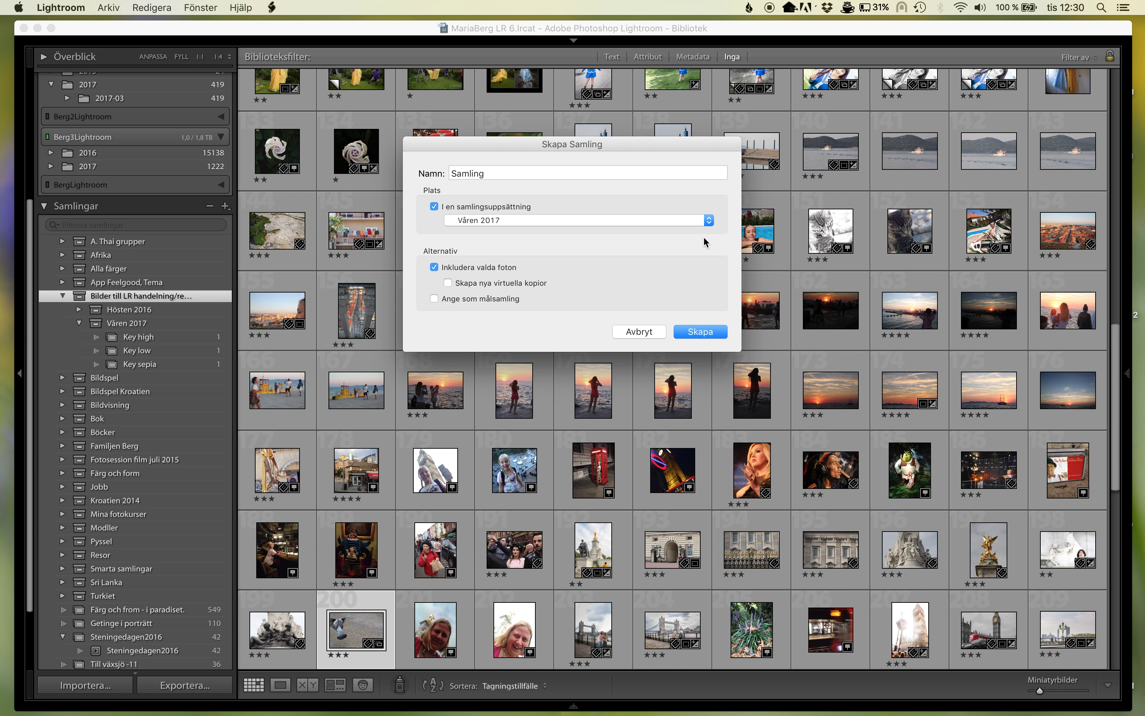
{"action": "double_click", "coordinate": [492, 172]}
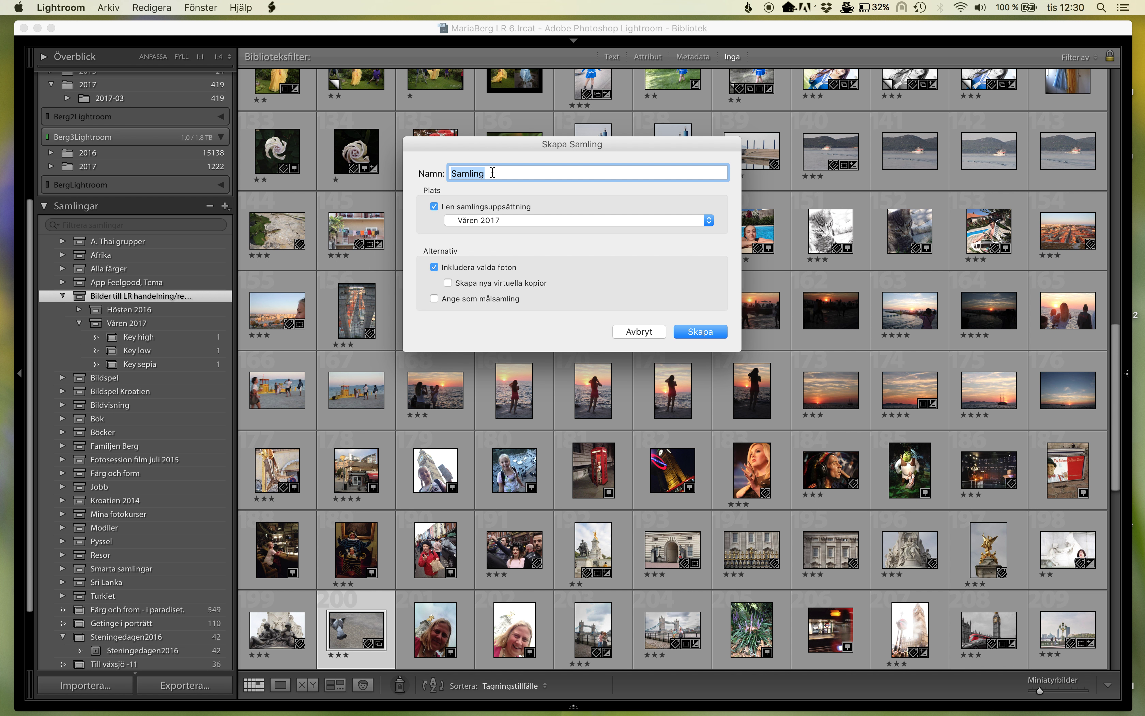
{"action": "type", "text": "Afrika porträtt"}
Step: Create Afrika porträtt, then view the teaching set and Key high with rating badges shown
{"action": "left_click", "coordinate": [708, 335]}
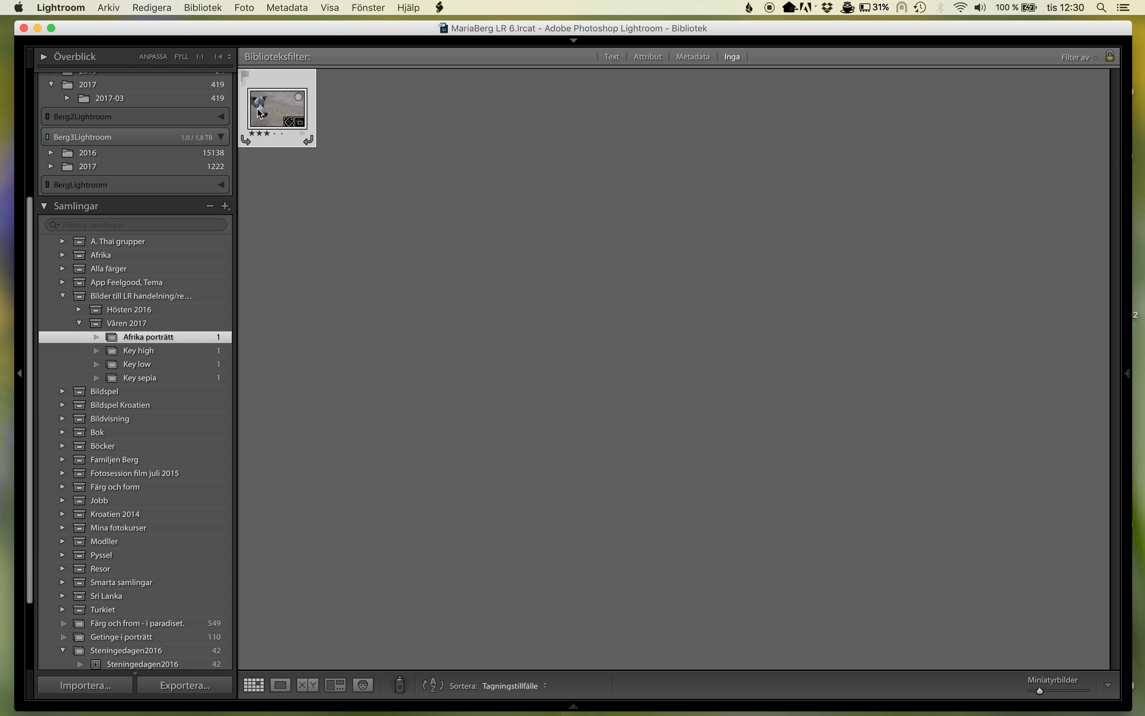
{"action": "left_click", "coordinate": [173, 298]}
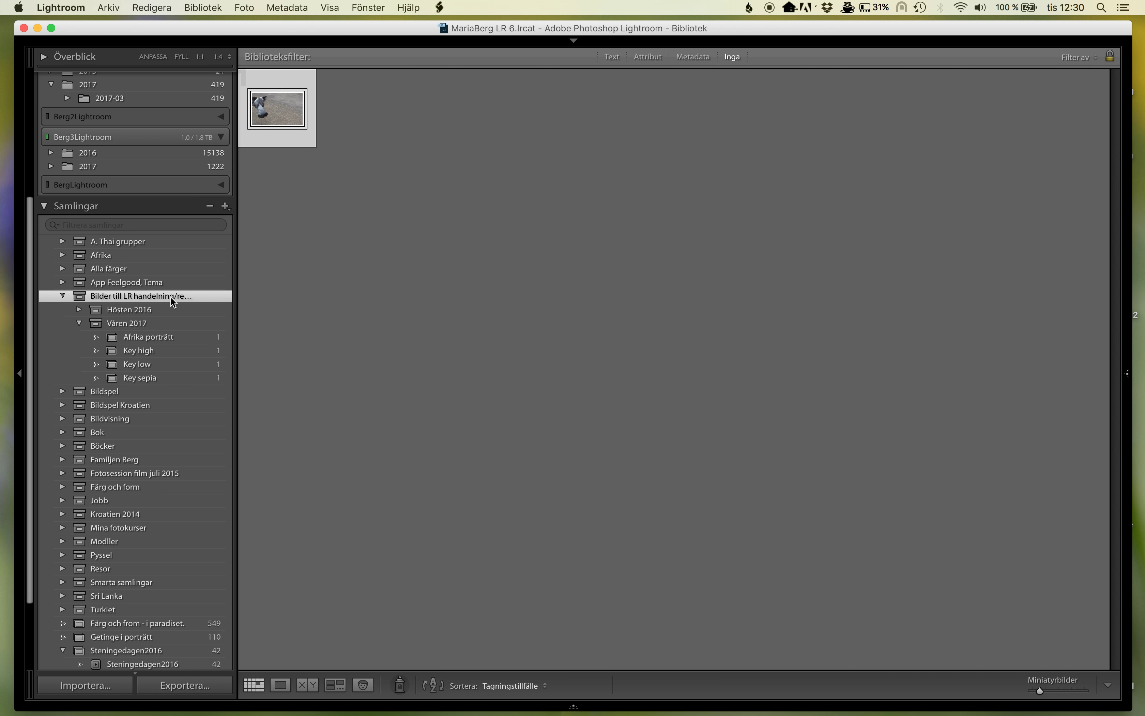
{"action": "key", "text": "j"}
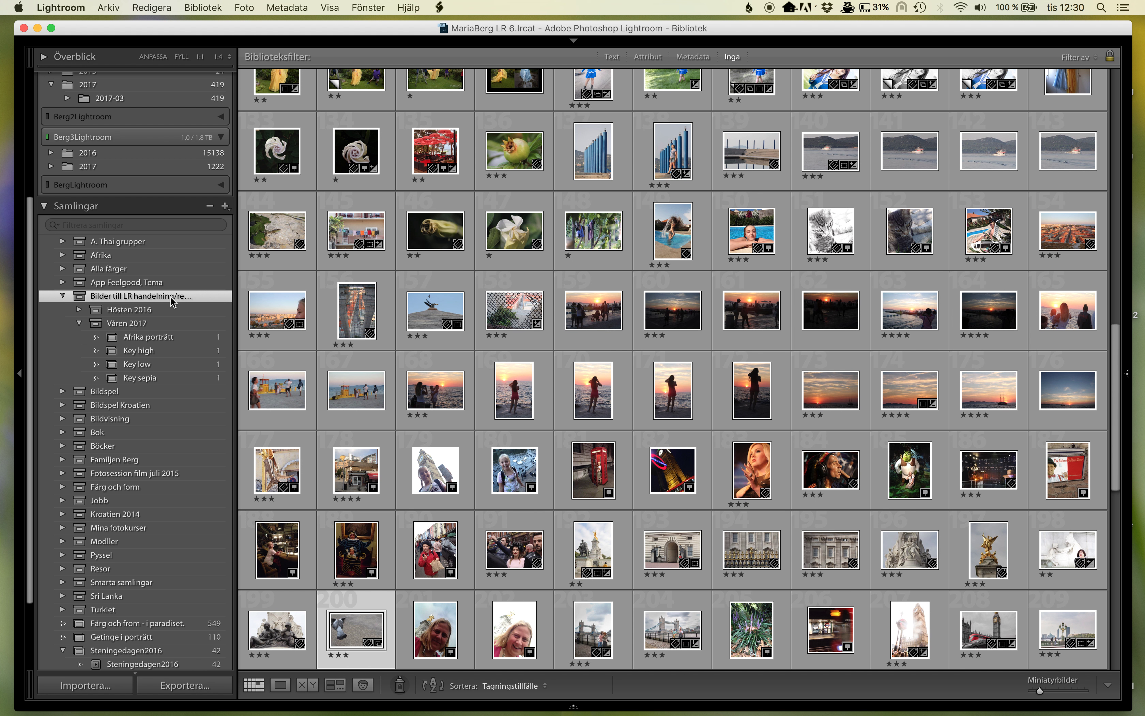
{"action": "mouse_move", "coordinate": [433, 309]}
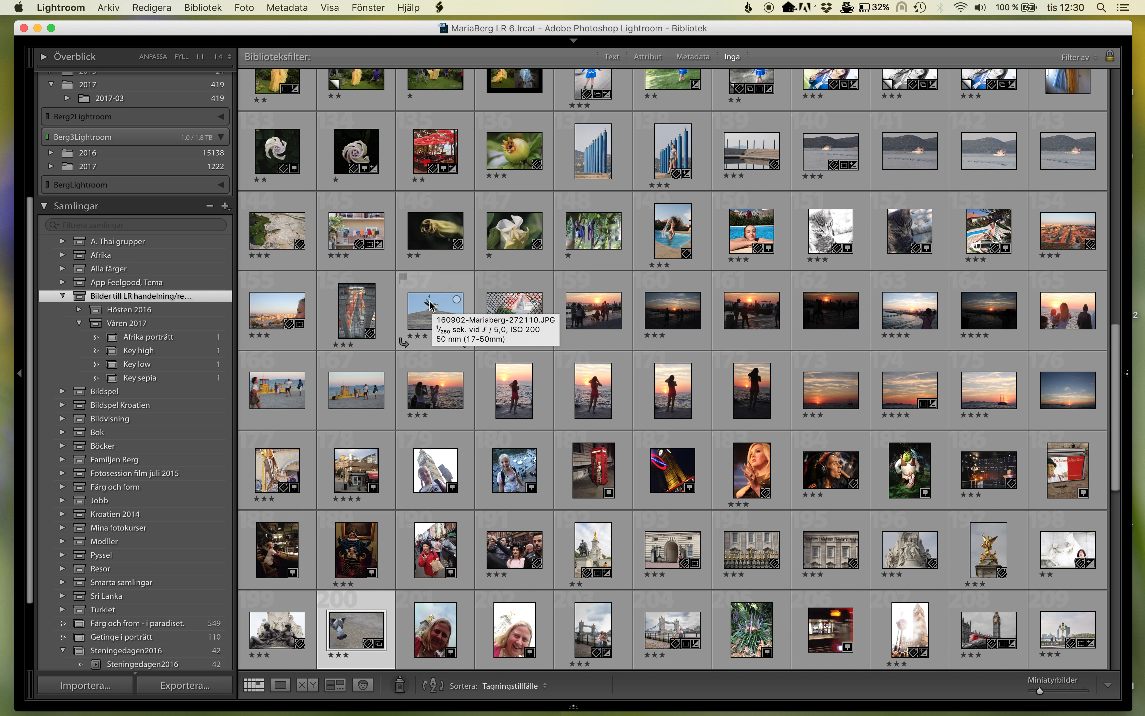
{"action": "left_click", "coordinate": [164, 350]}
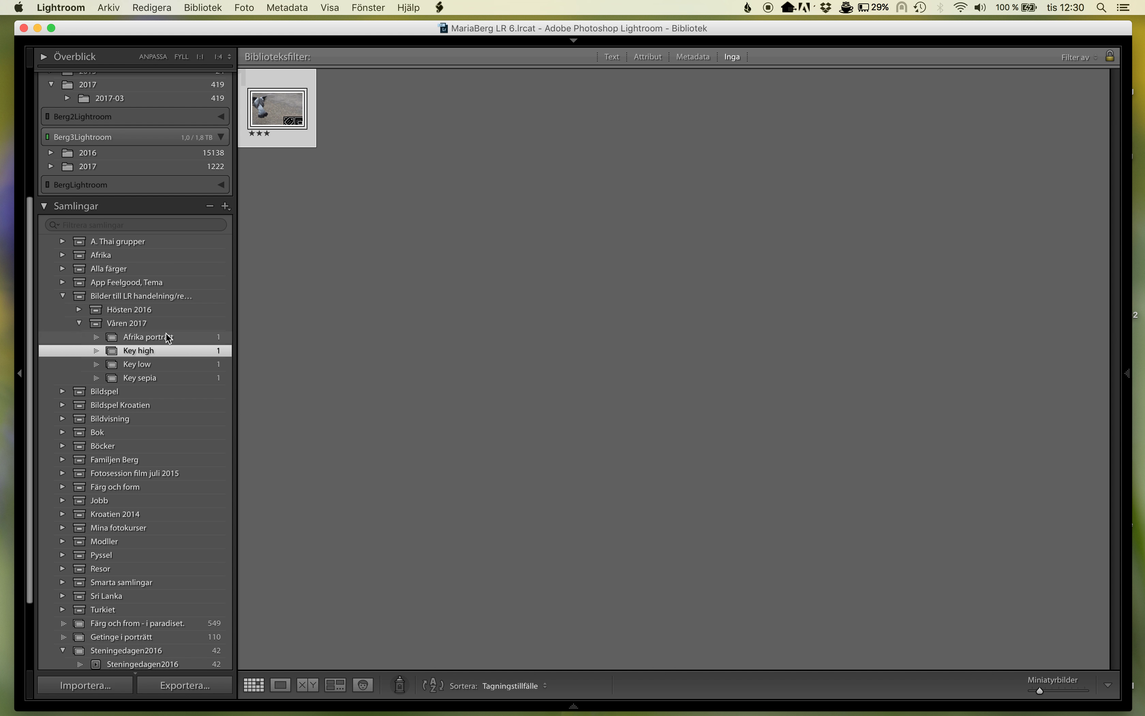
Step: Return to Afrika porträtt, enlarge its thumbnails, and remove its only photo
{"action": "left_click", "coordinate": [168, 337]}
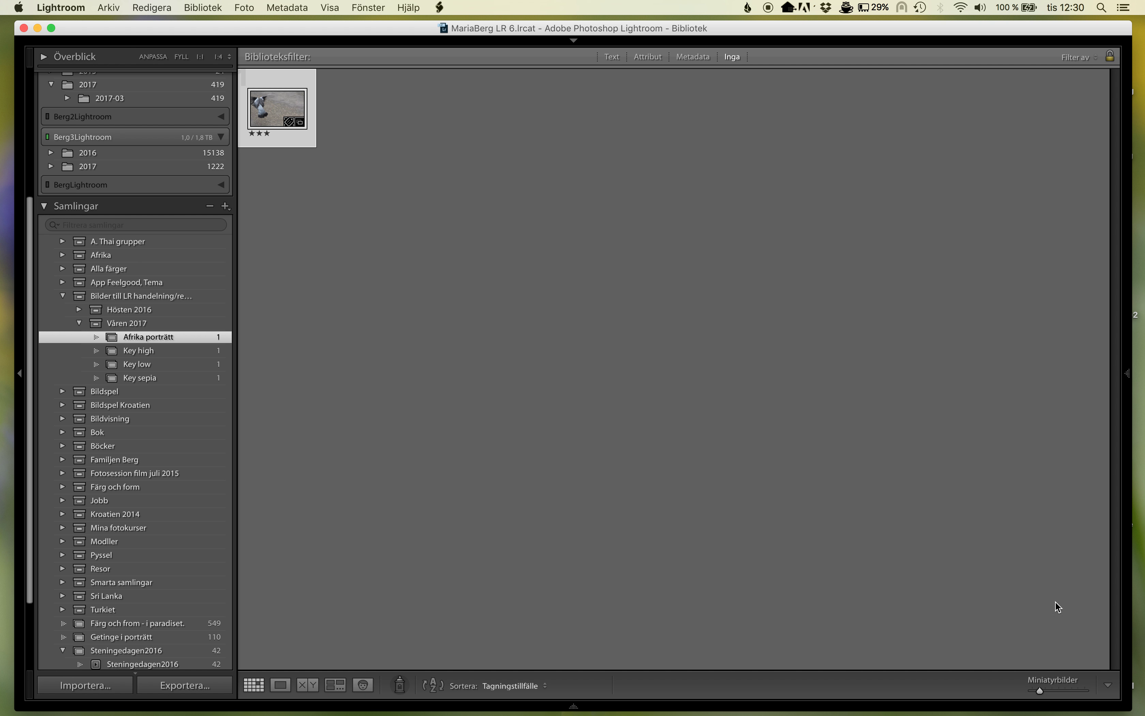
{"action": "left_click_drag", "start_coordinate": [1038, 691], "coordinate": [1078, 690]}
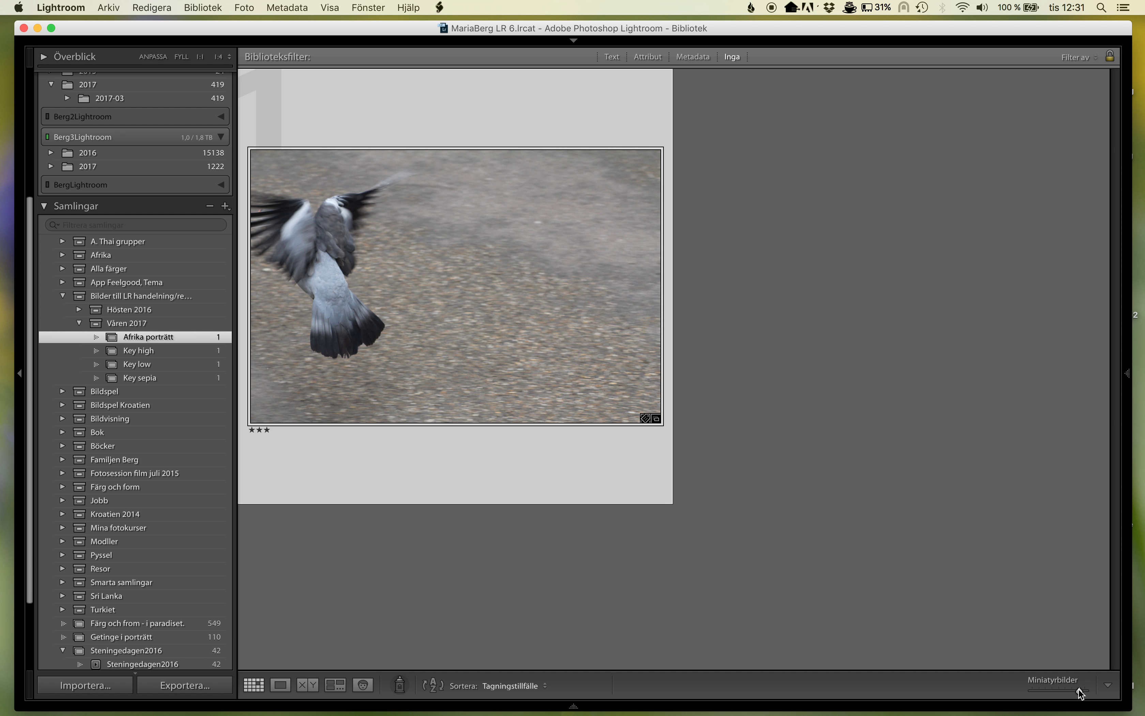
{"action": "mouse_move", "coordinate": [405, 330]}
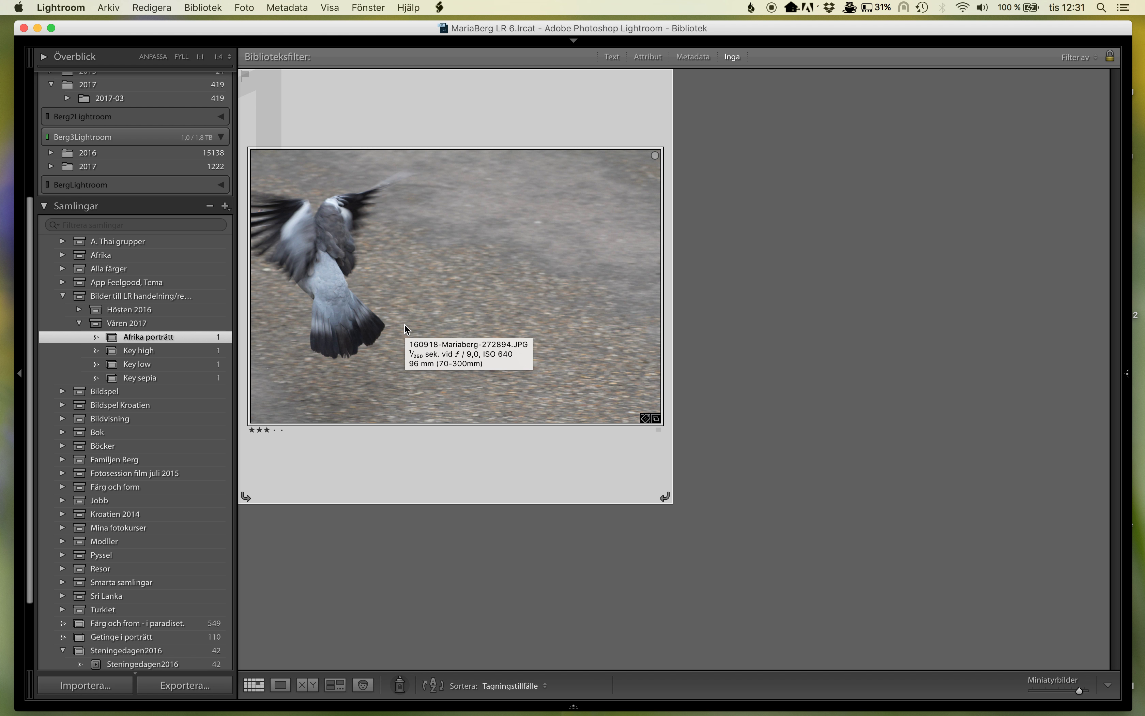
{"action": "key", "text": "BackSpace"}
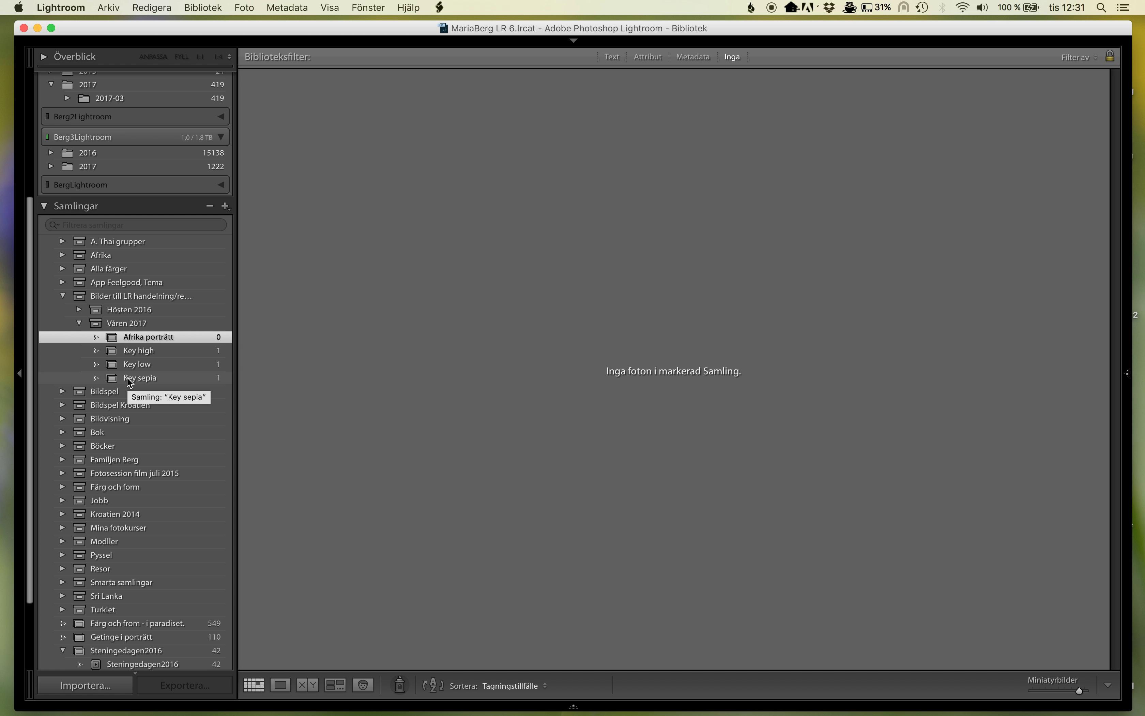
Step: Expand the Afrika and Video sets in Samlingar and display all 73 Video clips
{"action": "right_click", "coordinate": [127, 313]}
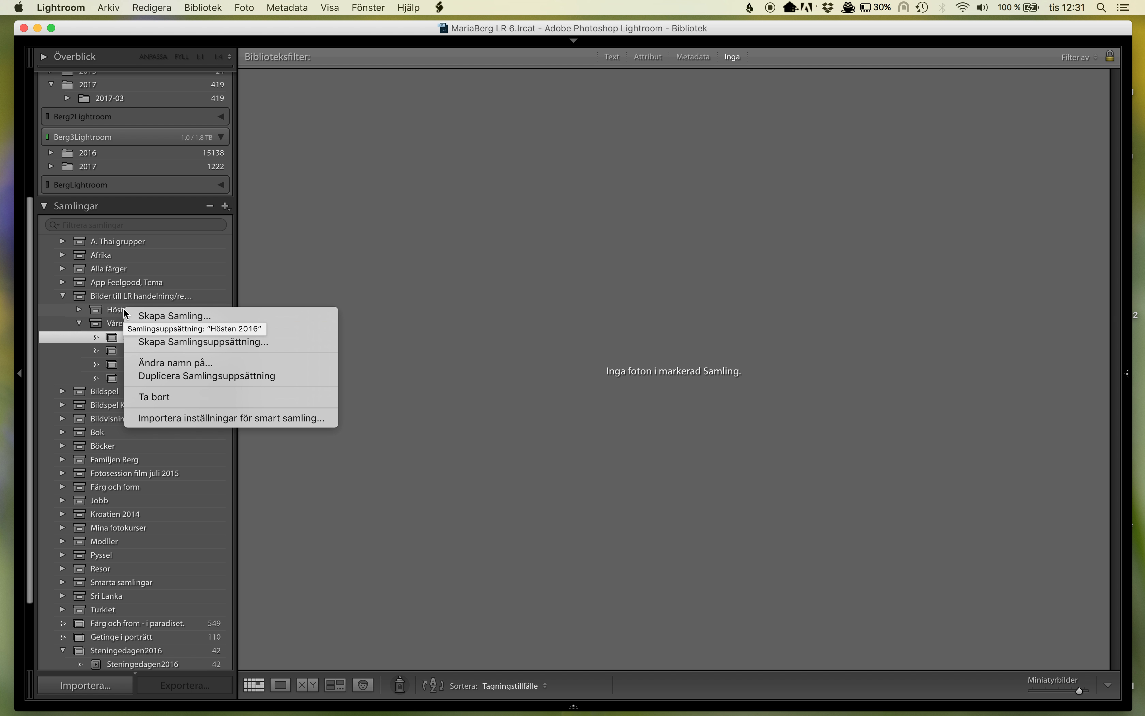
{"action": "key", "text": "Escape"}
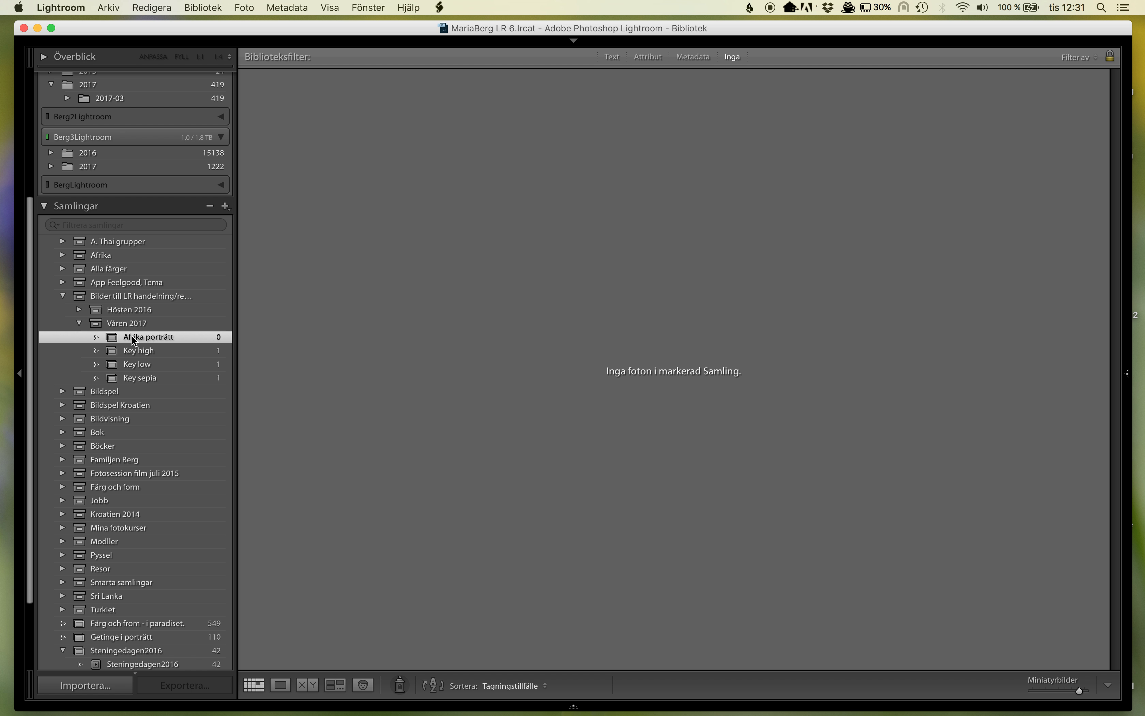
{"action": "scroll", "coordinate": [146, 382], "scroll_direction": "up", "scroll_amount": 2}
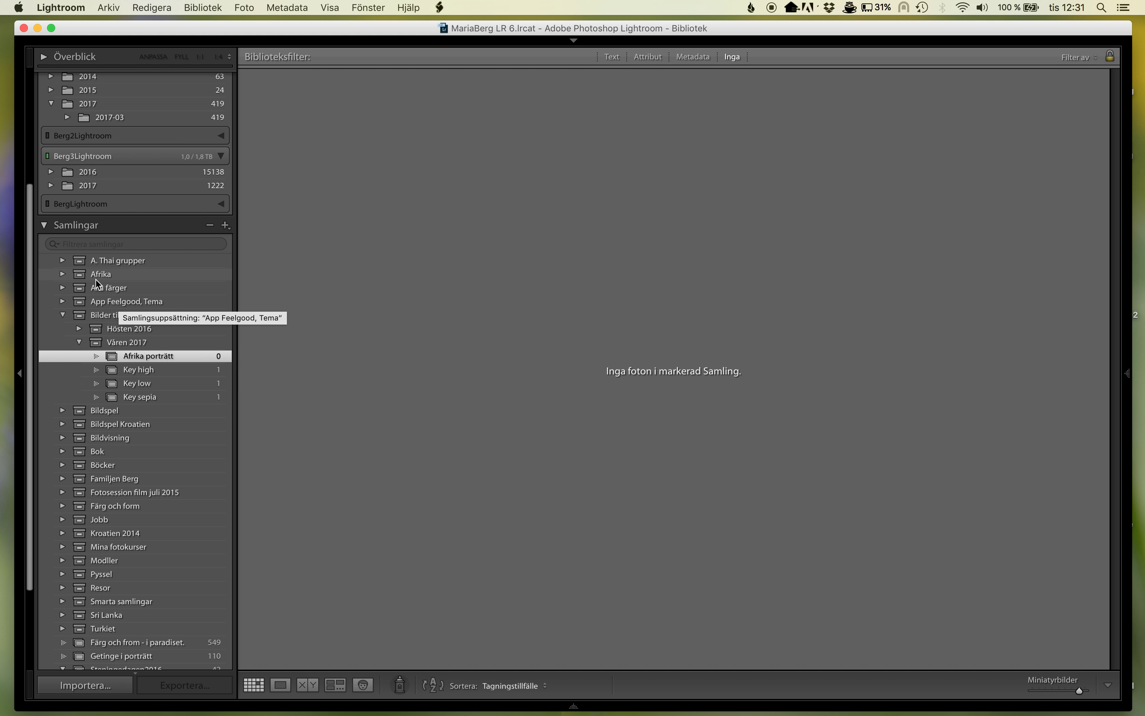
{"action": "left_click", "coordinate": [62, 274]}
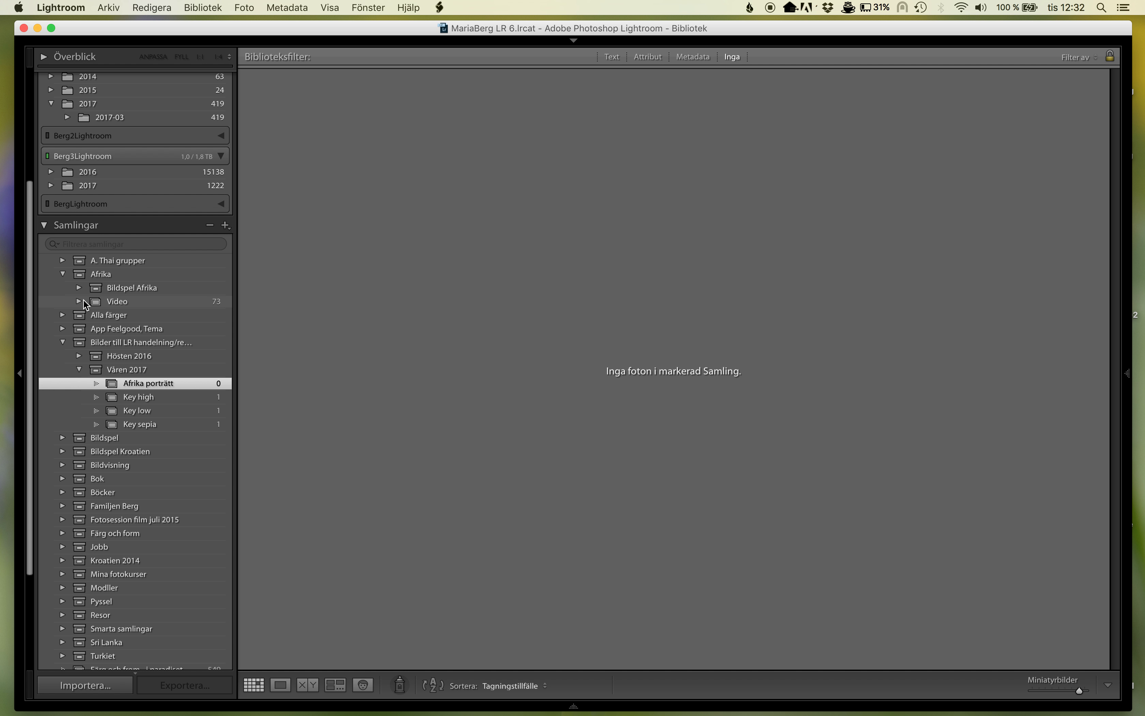
{"action": "left_click", "coordinate": [81, 300]}
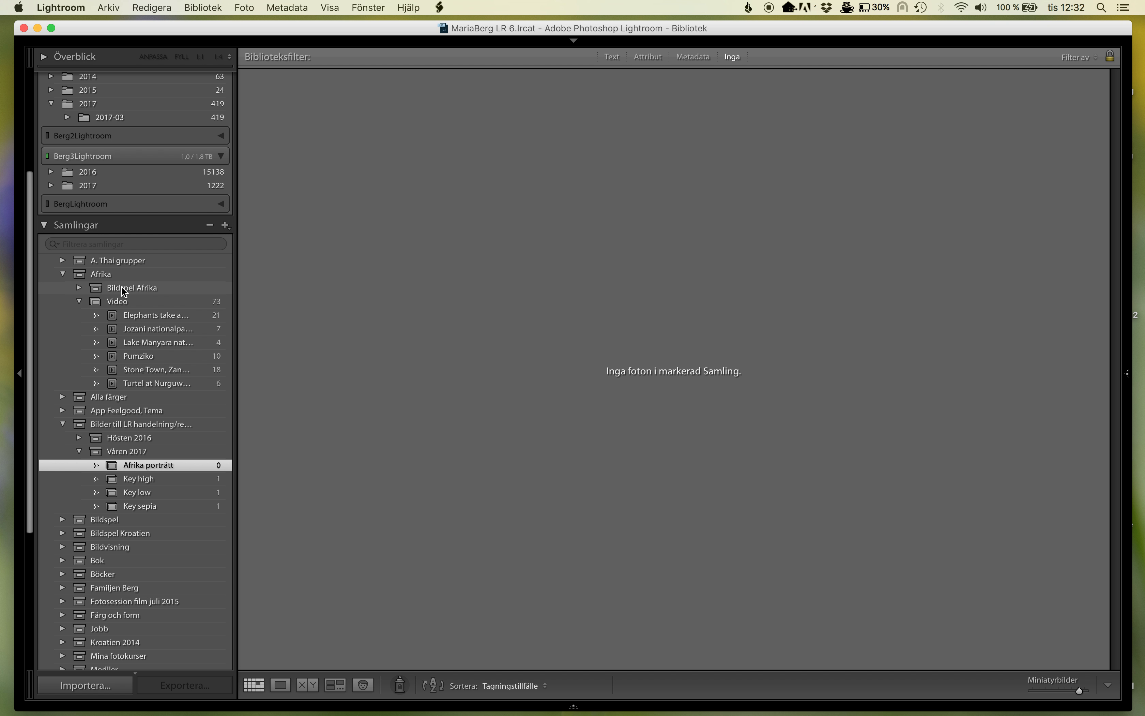
{"action": "left_click", "coordinate": [125, 303]}
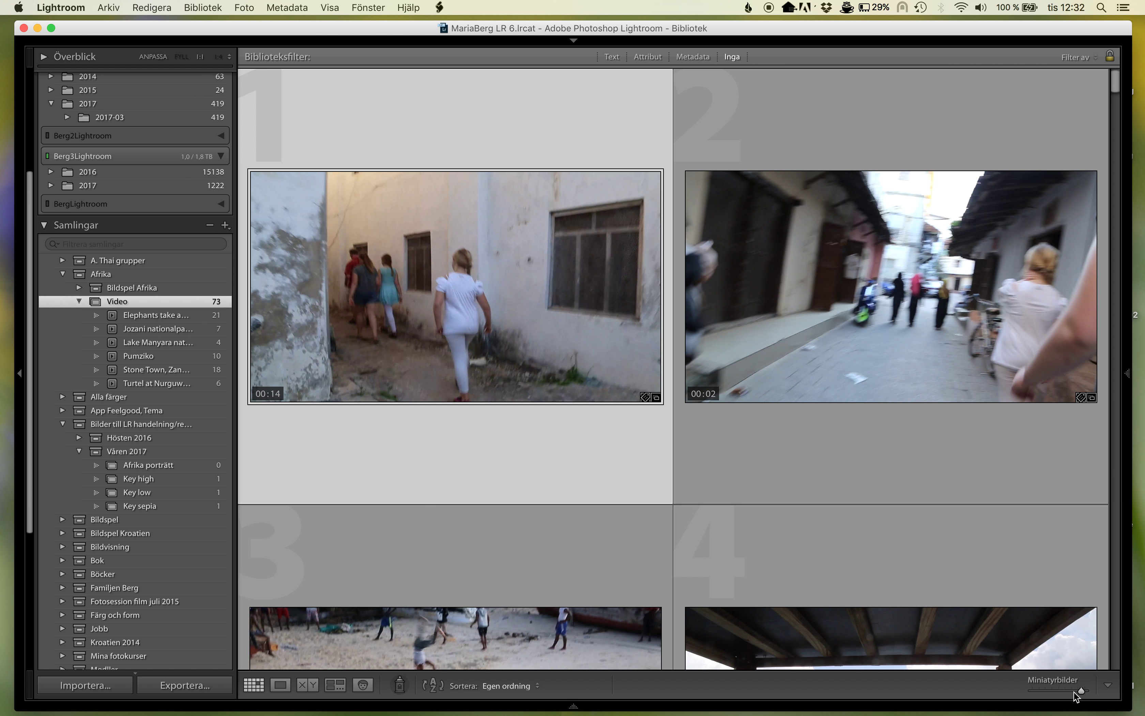
Step: Open the Elephants collection at small thumbnails and move clips to positions 14 and 4
{"action": "left_click_drag", "start_coordinate": [1075, 695], "coordinate": [1037, 692]}
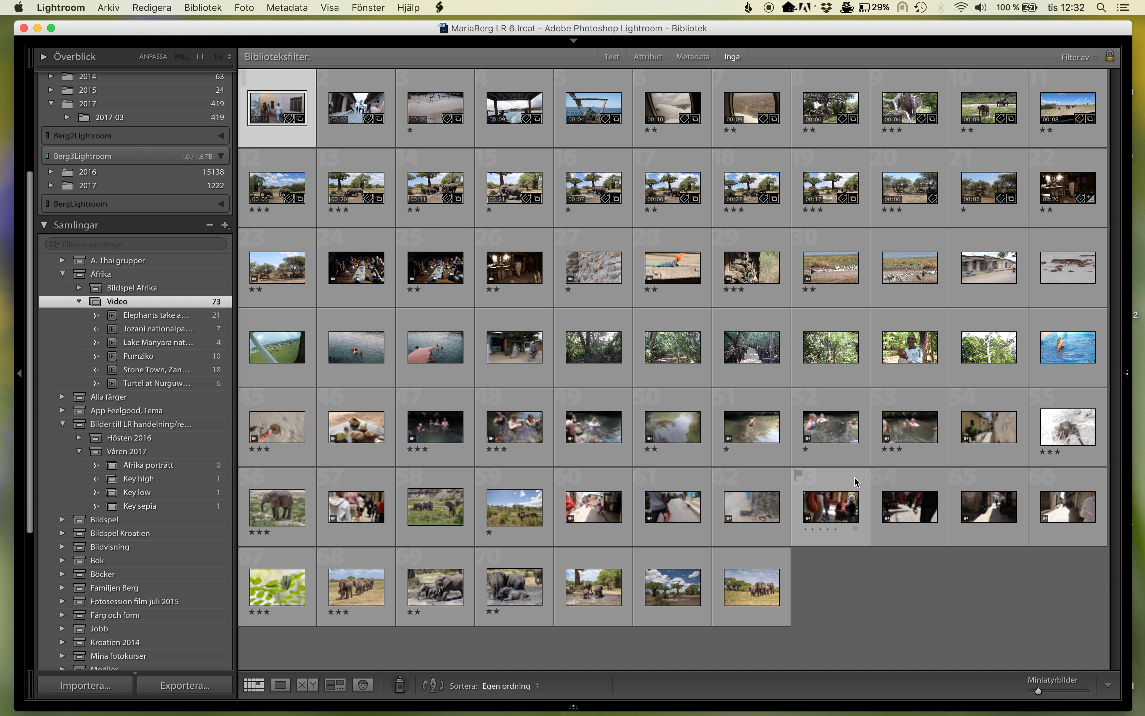
{"action": "left_click", "coordinate": [182, 315]}
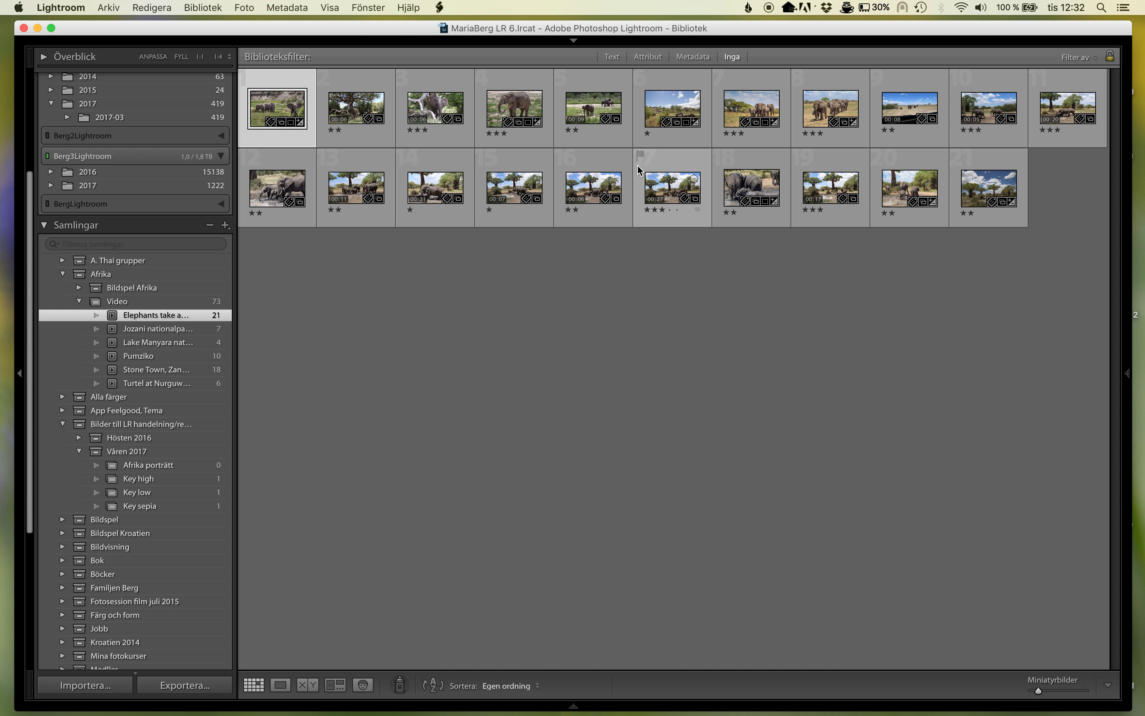
{"action": "left_click_drag", "start_coordinate": [294, 125], "coordinate": [492, 188]}
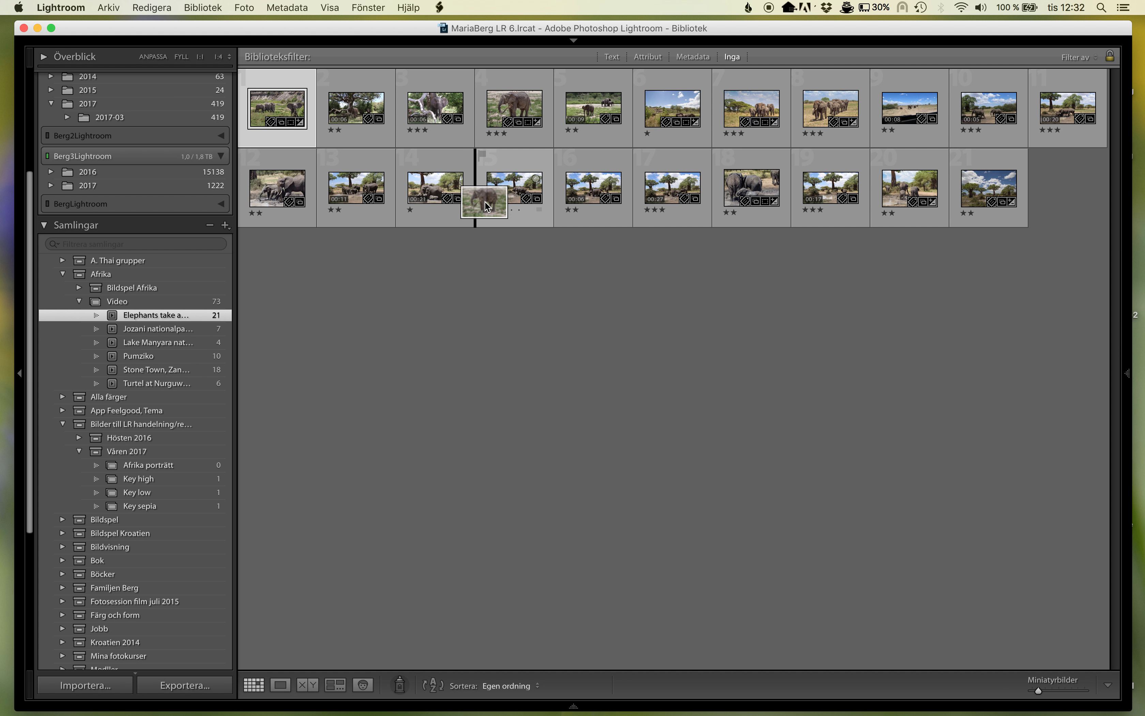
{"action": "left_click_drag", "start_coordinate": [492, 188], "coordinate": [485, 200]}
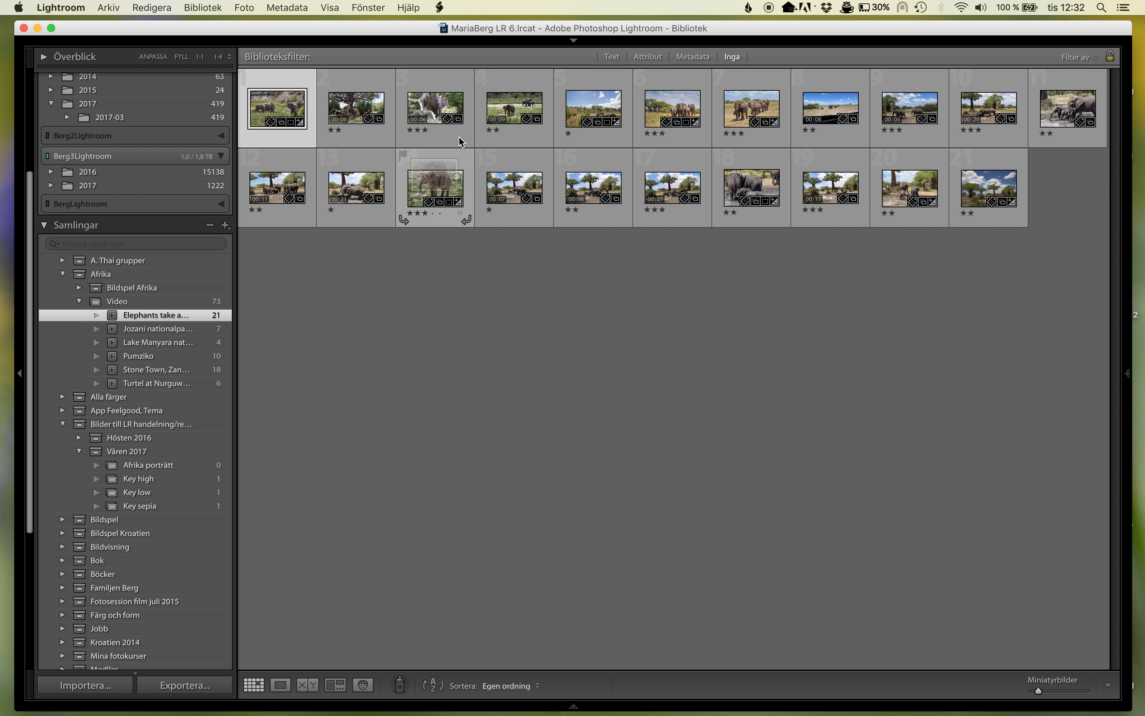
{"action": "left_click_drag", "start_coordinate": [446, 155], "coordinate": [490, 102]}
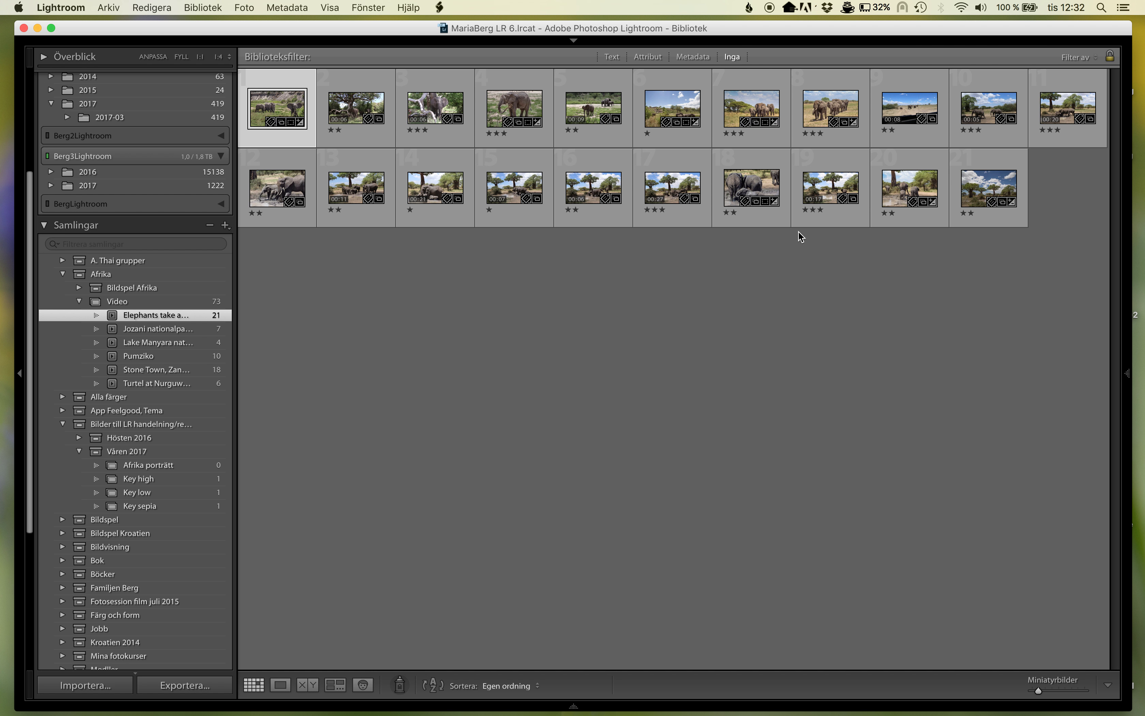
Step: Pin the right-hand panels, reveal the module picker, and enter the Bildspel slideshow module
{"action": "left_click", "coordinate": [1128, 374]}
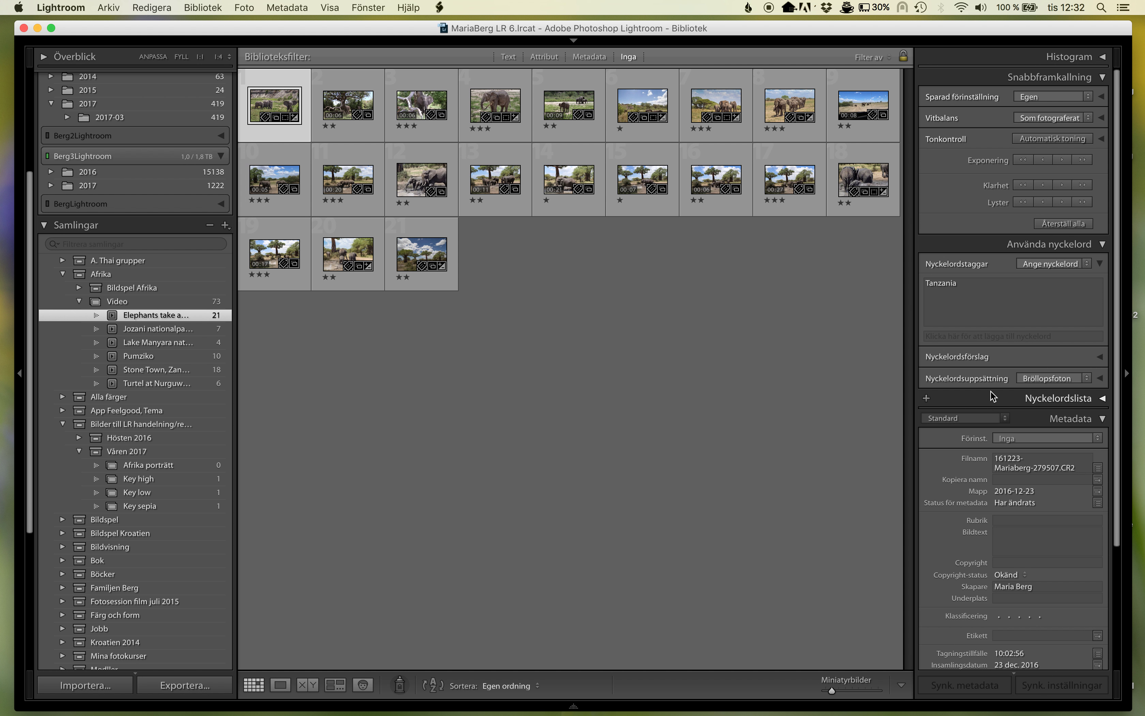
{"action": "left_click", "coordinate": [574, 41]}
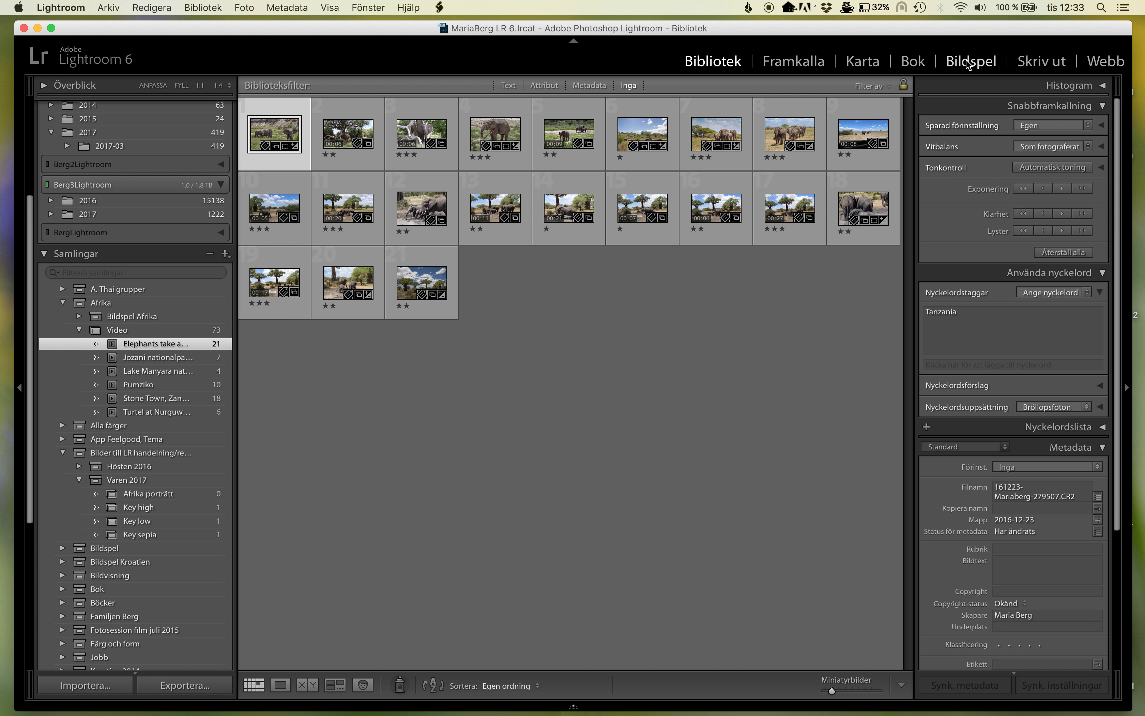
{"action": "left_click", "coordinate": [967, 62]}
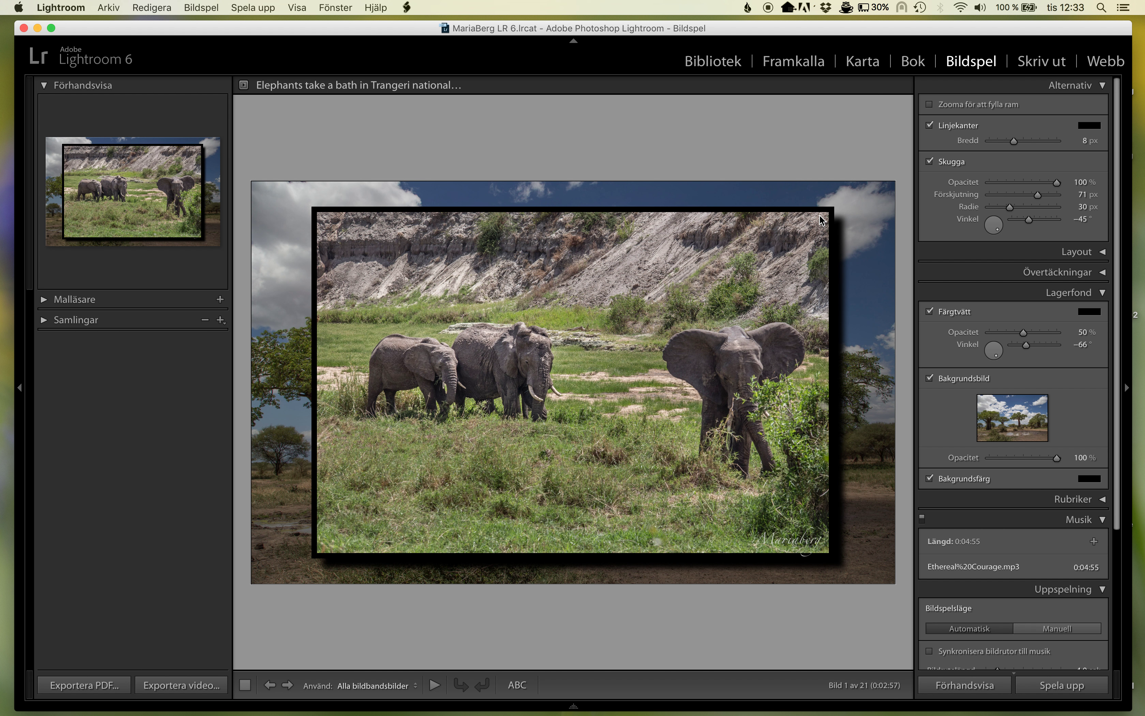
Step: Return to the Bibliotek module showing the 21 Elephants clips
{"action": "scroll", "coordinate": [986, 354], "scroll_direction": "down", "scroll_amount": 1}
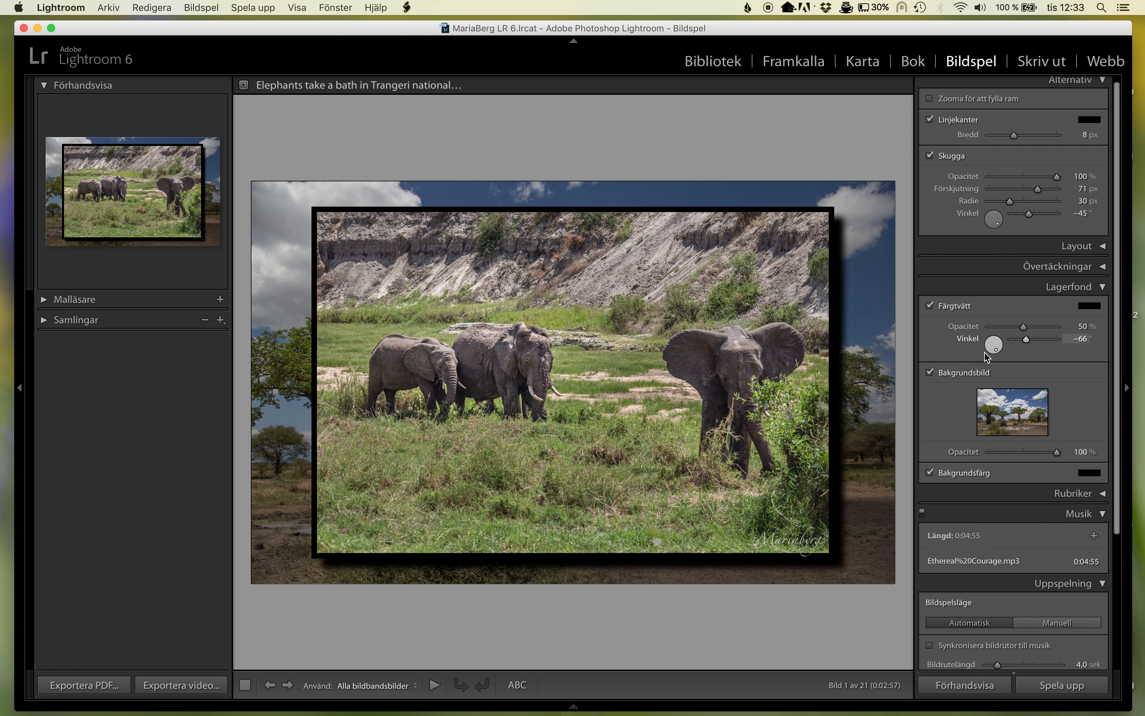
{"action": "left_click", "coordinate": [715, 66]}
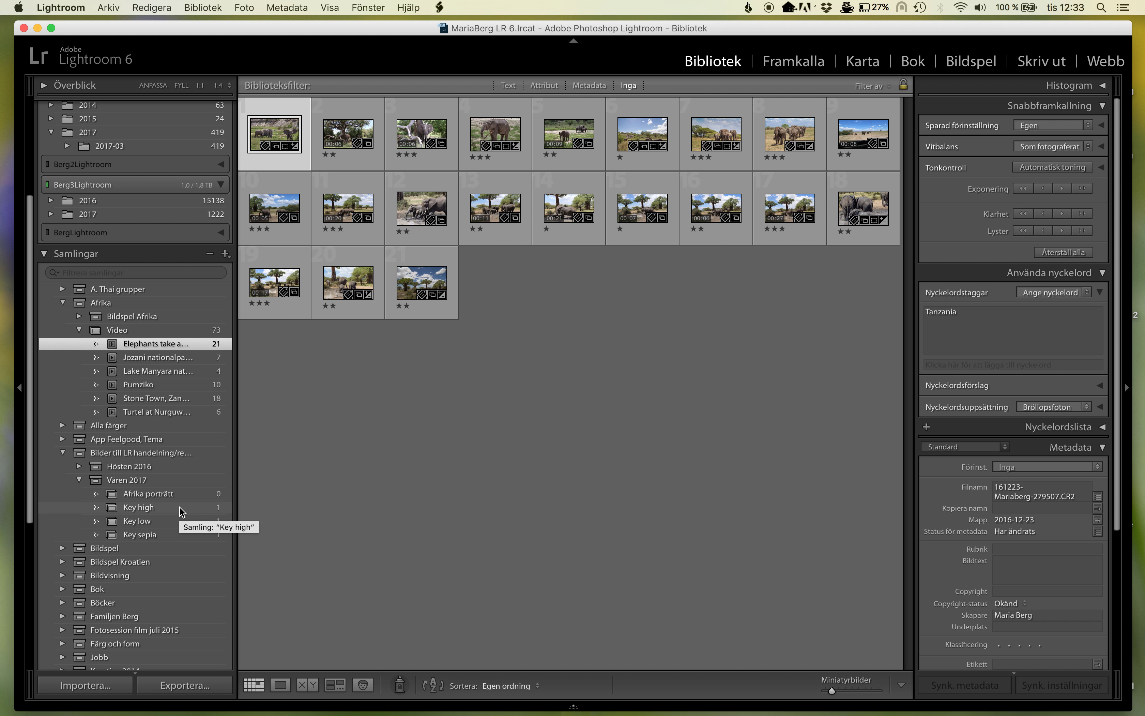
Step: View the Bilder till LR set, then the empty Afrika porträtt and Key high collections
{"action": "scroll", "coordinate": [92, 222], "scroll_direction": "up", "scroll_amount": 3}
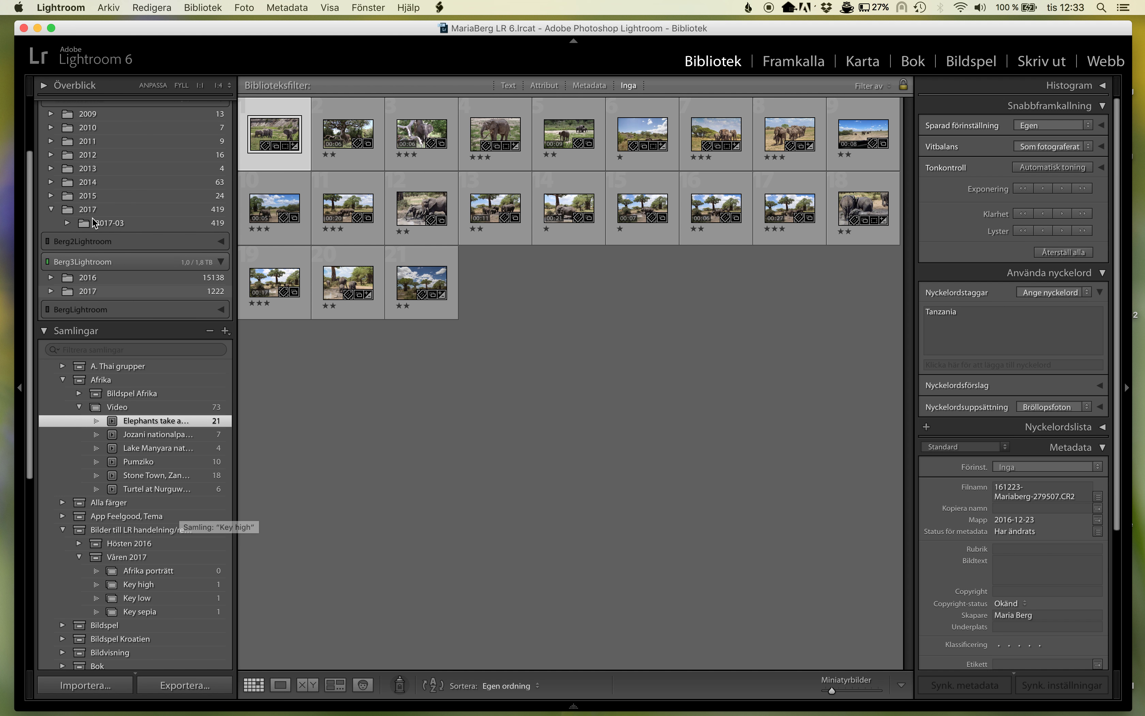
{"action": "scroll", "coordinate": [93, 221], "scroll_direction": "up", "scroll_amount": 3}
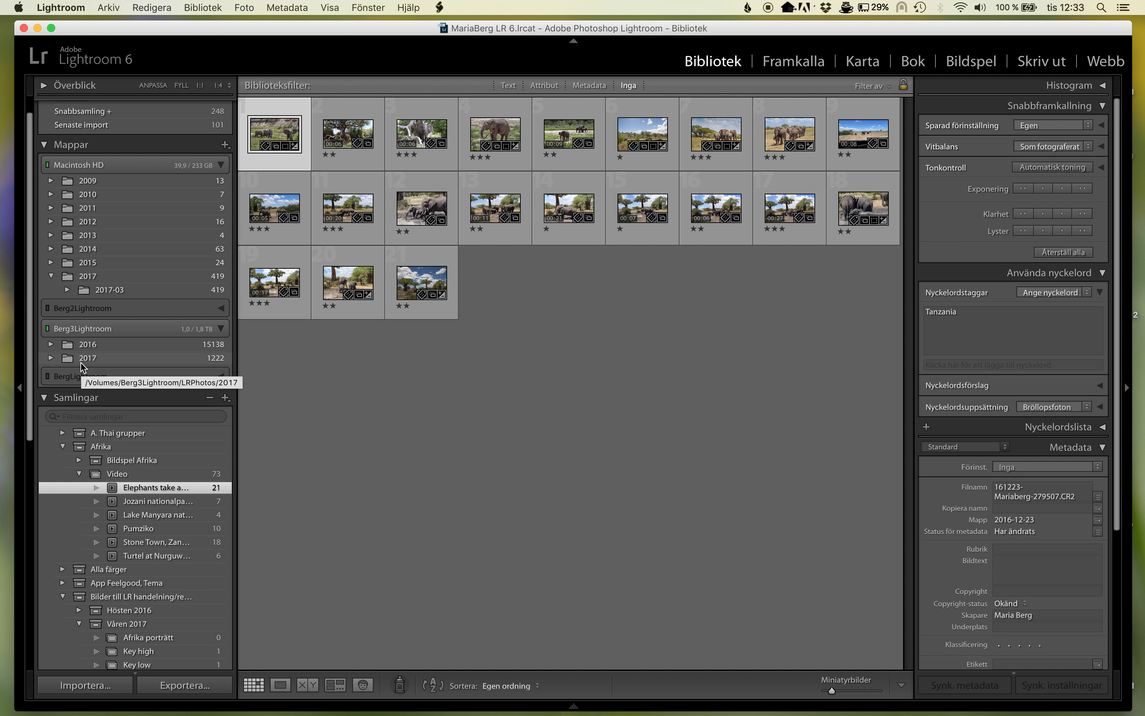
{"action": "scroll", "coordinate": [80, 362], "scroll_direction": "down", "scroll_amount": 2}
{"action": "scroll", "coordinate": [80, 362], "scroll_direction": "down", "scroll_amount": 1}
{"action": "scroll", "coordinate": [108, 440], "scroll_direction": "down", "scroll_amount": 2}
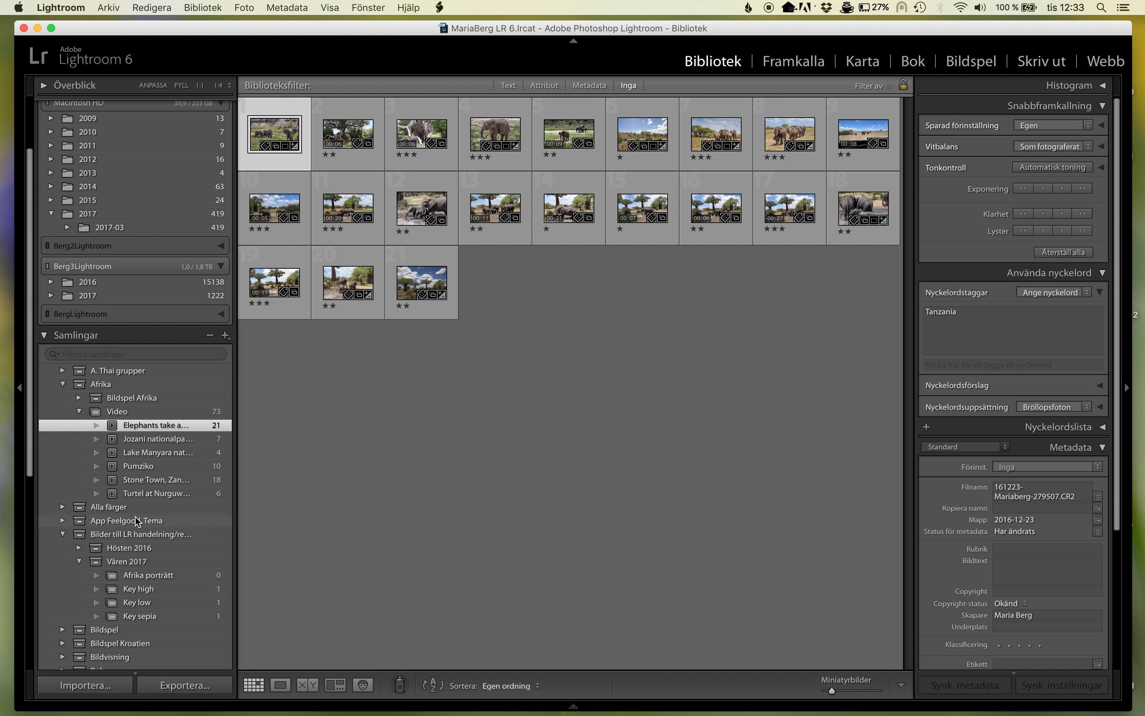
{"action": "left_click", "coordinate": [135, 538]}
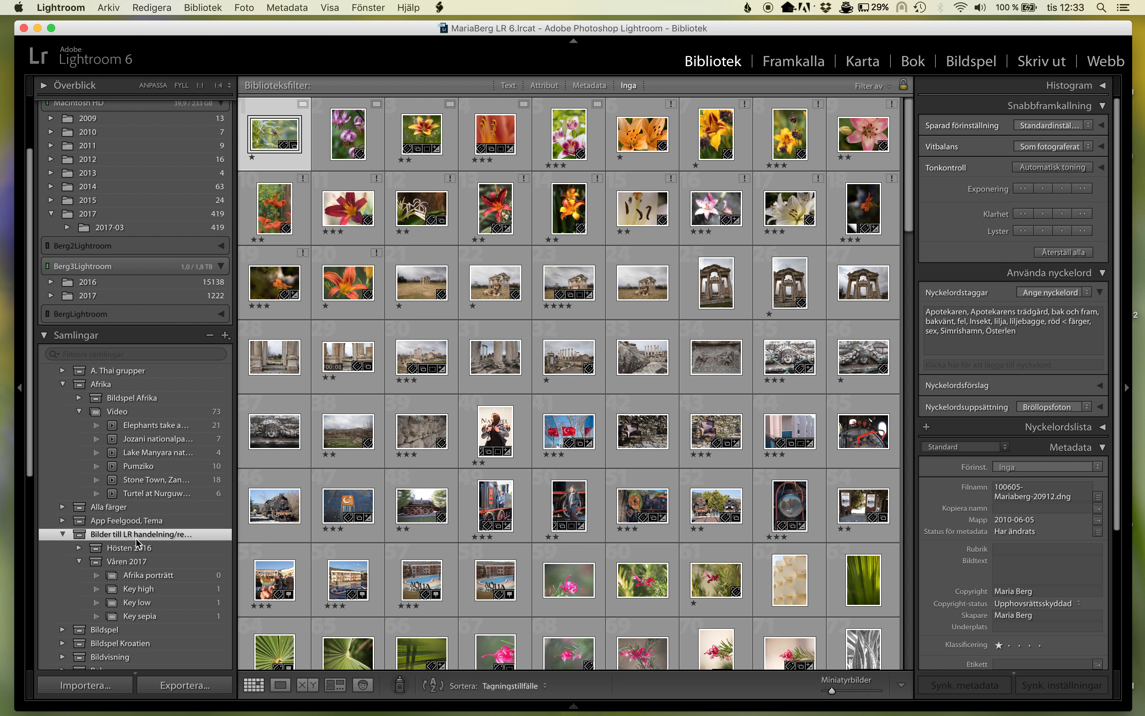
{"action": "left_click", "coordinate": [160, 579]}
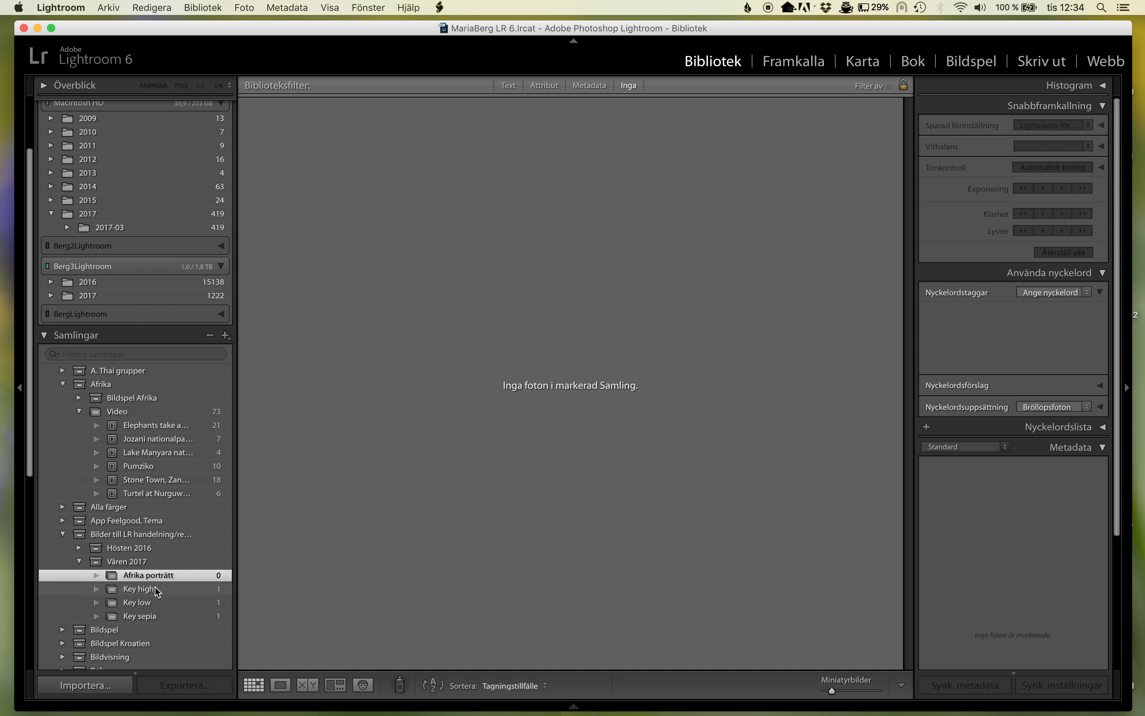
{"action": "left_click", "coordinate": [155, 588]}
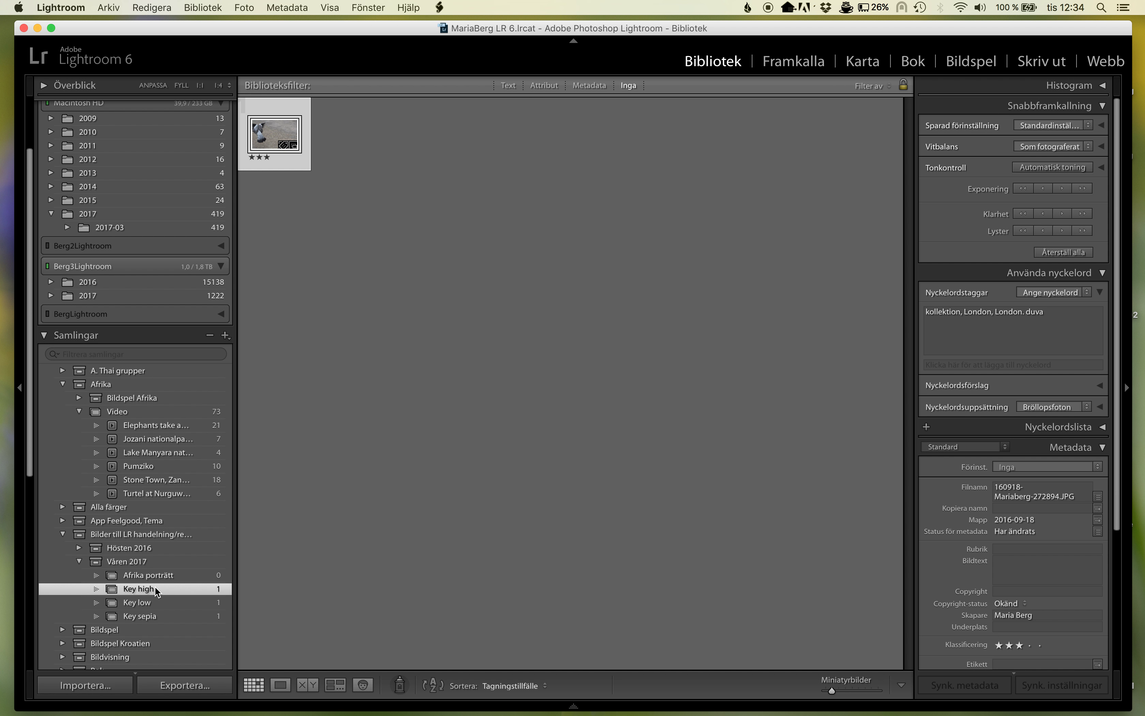